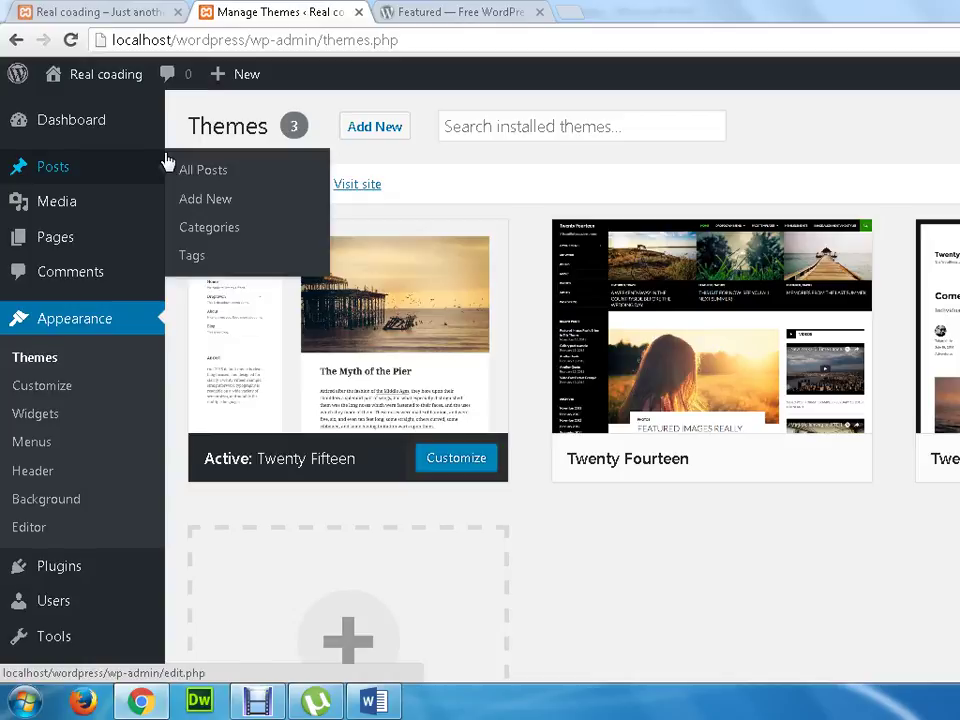
View the Real coading site's front page from top to bottom to examine its current theme
{"action": "left_click", "coordinate": [108, 14]}
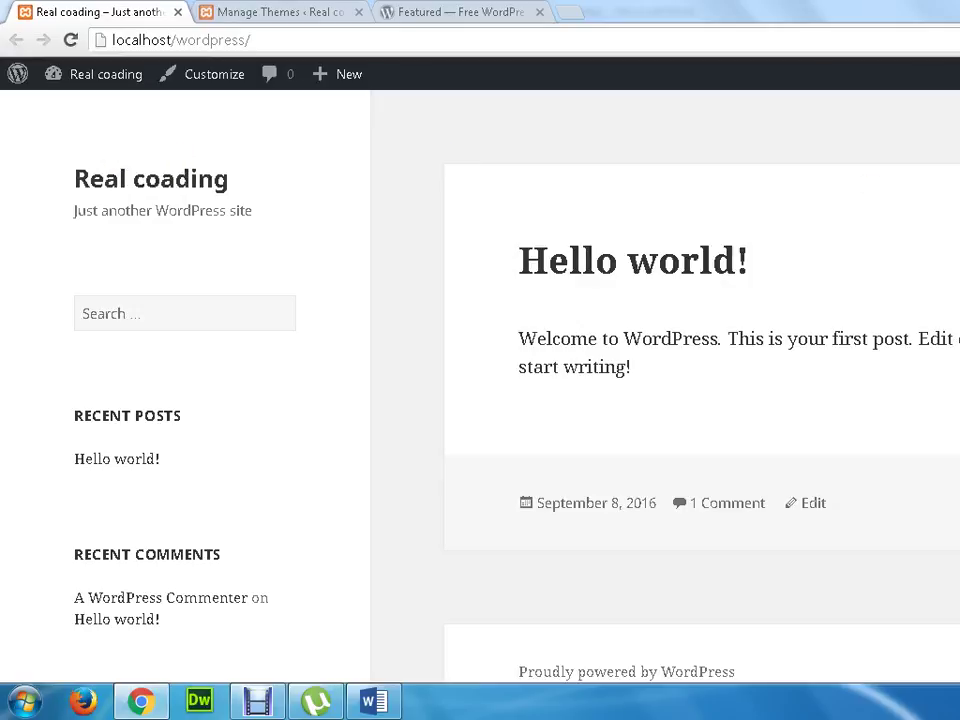
{"action": "scroll", "coordinate": [831, 394], "scroll_direction": "down", "scroll_amount": 3}
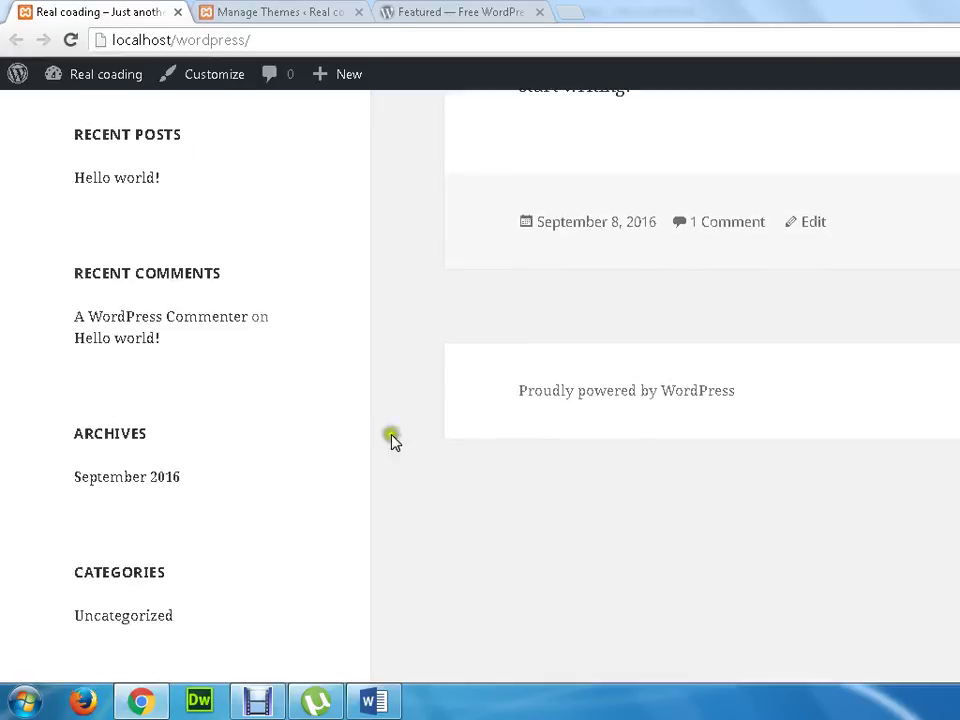
{"action": "scroll", "coordinate": [276, 451], "scroll_direction": "up", "scroll_amount": 3}
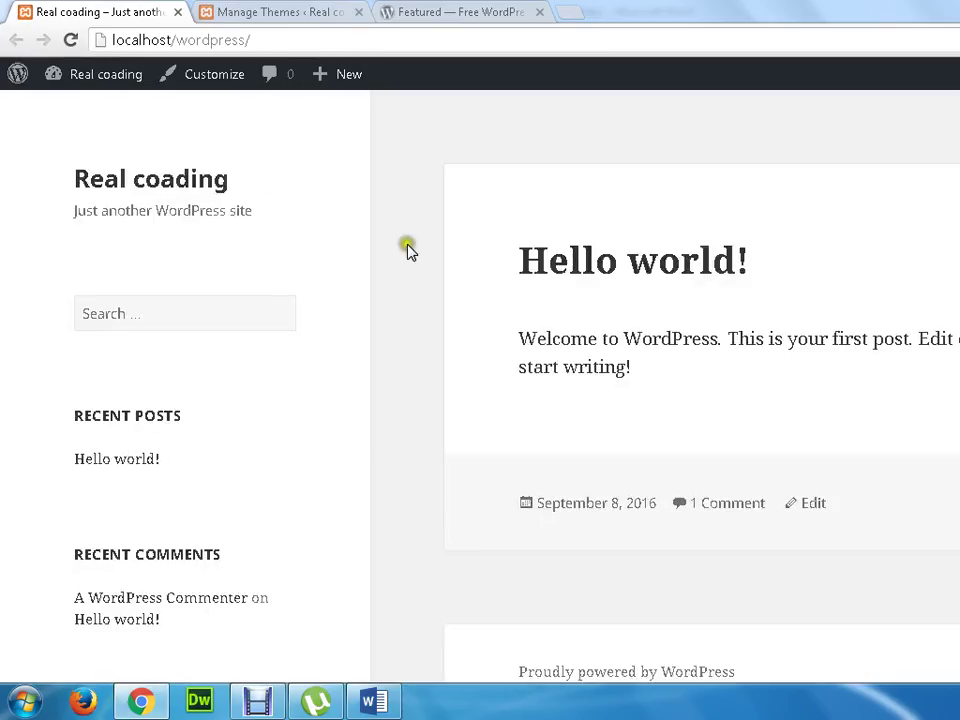
Browse the featured themes available to add in the site's theme management and install the Educate theme
{"action": "left_click", "coordinate": [273, 11]}
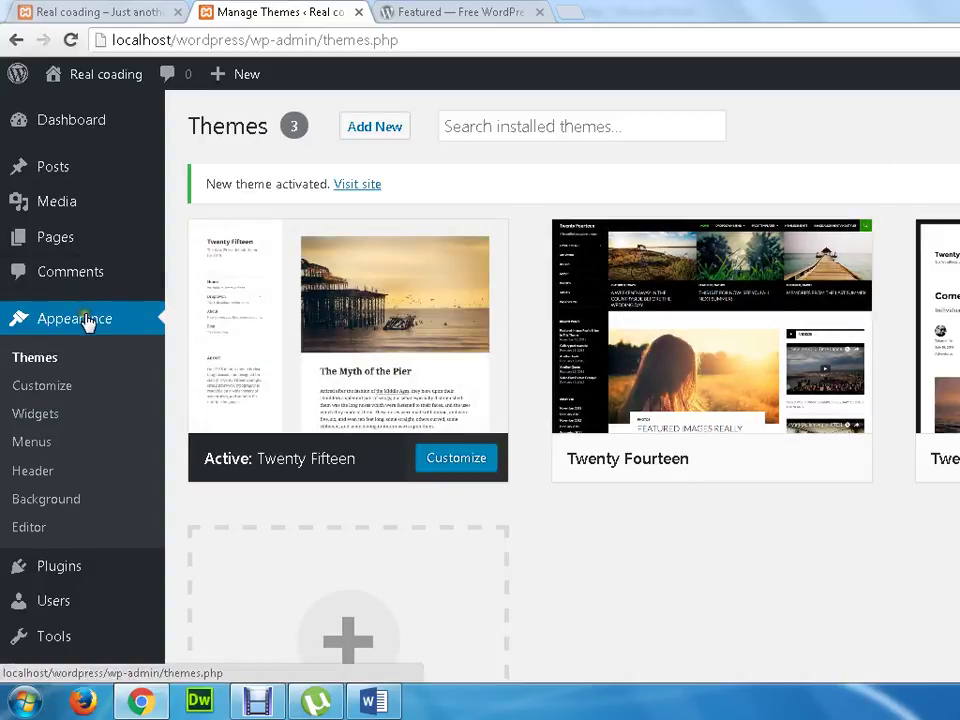
{"action": "left_click", "coordinate": [50, 365]}
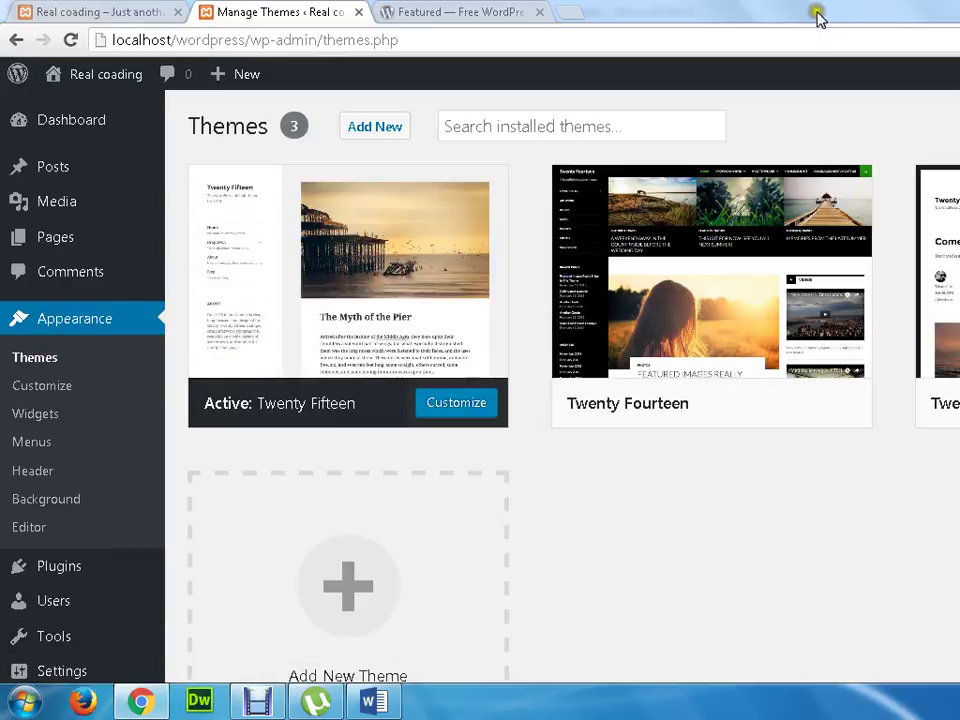
{"action": "left_click", "coordinate": [372, 132]}
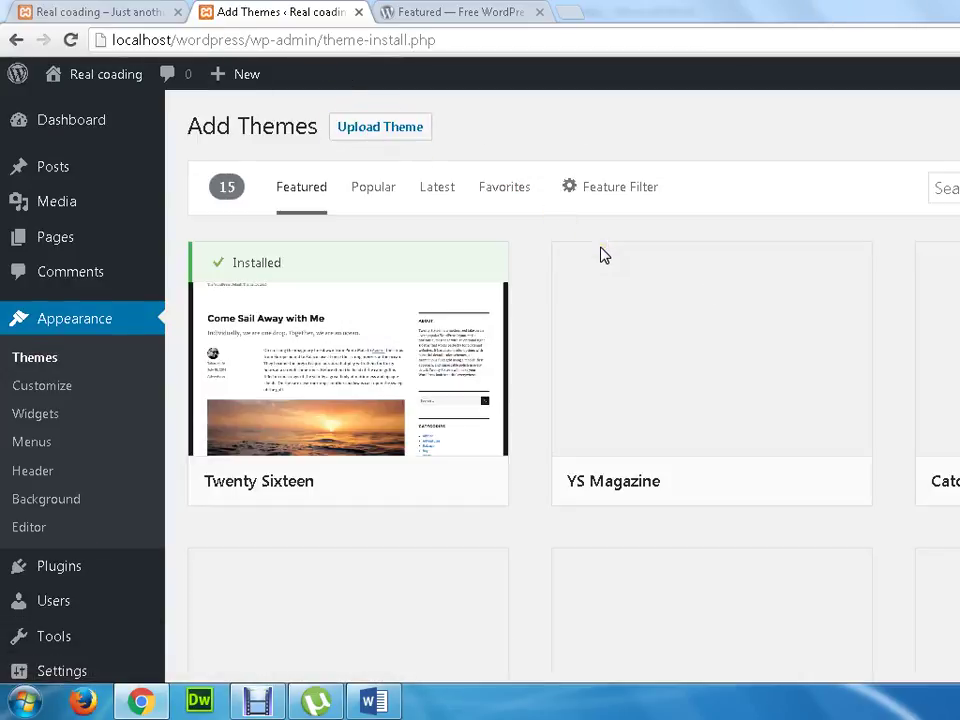
{"action": "mouse_move", "coordinate": [646, 296]}
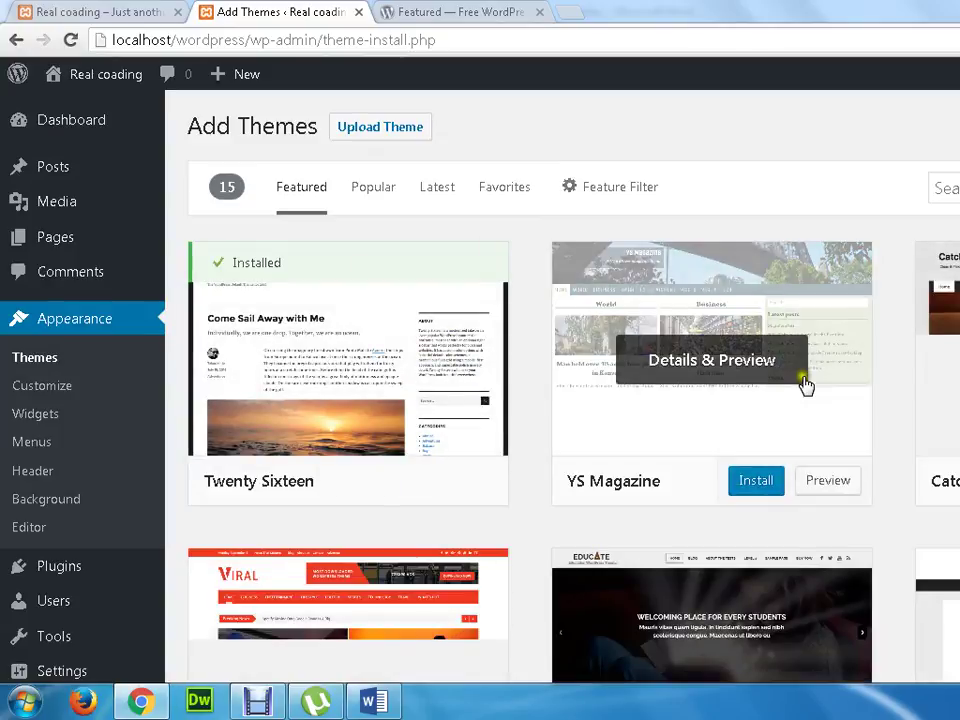
{"action": "scroll", "coordinate": [806, 386], "scroll_direction": "down", "scroll_amount": 1}
{"action": "scroll", "coordinate": [577, 408], "scroll_direction": "down", "scroll_amount": 2}
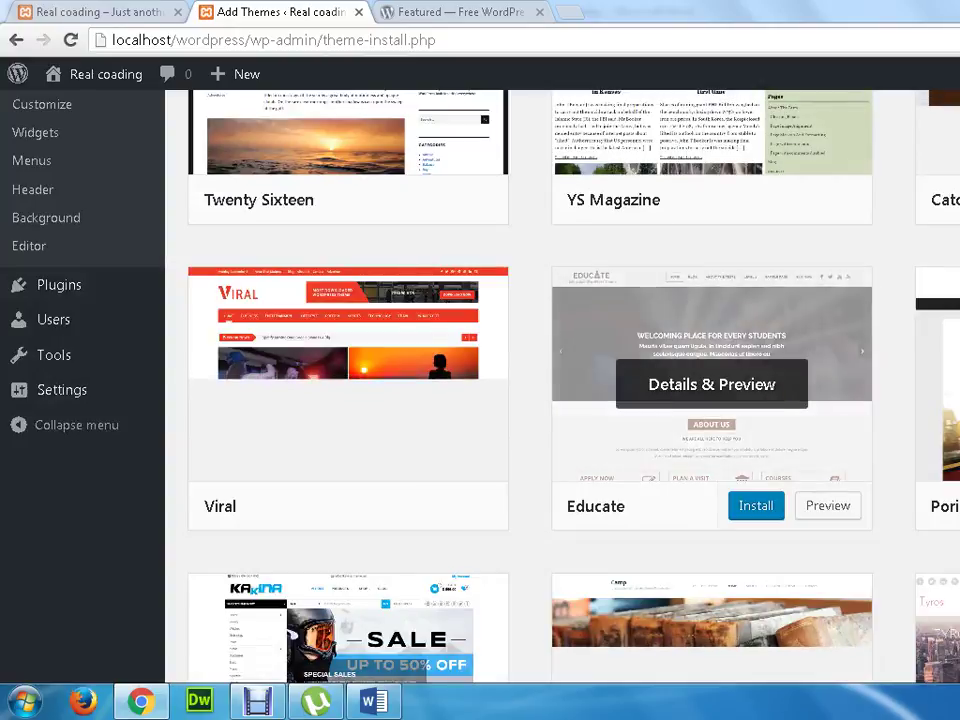
{"action": "mouse_move", "coordinate": [652, 530]}
{"action": "scroll", "coordinate": [652, 530], "scroll_direction": "down", "scroll_amount": 2}
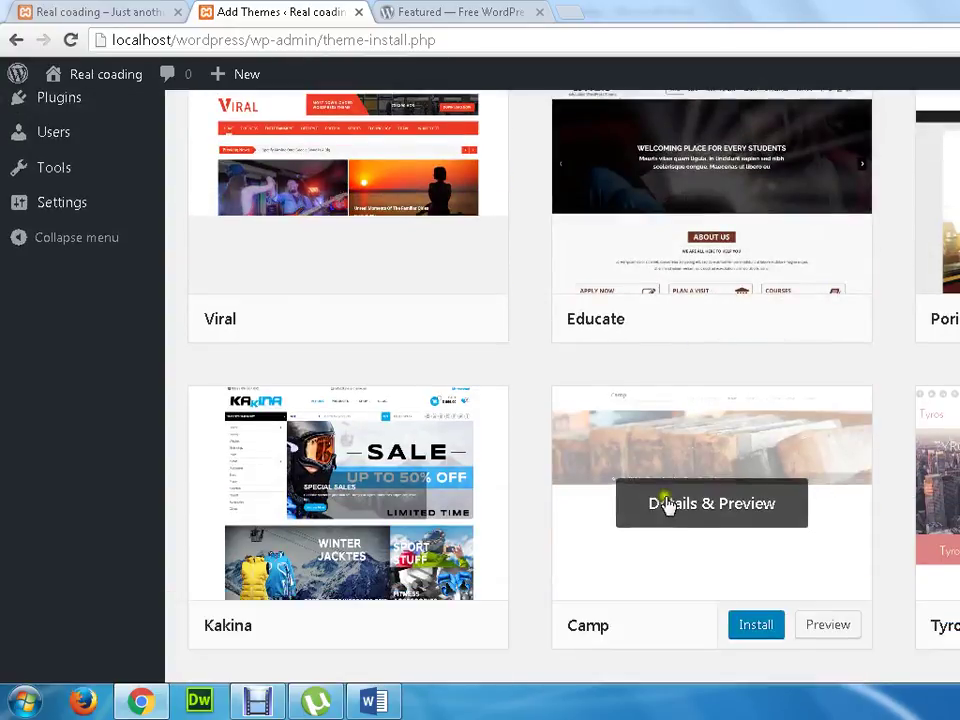
{"action": "scroll", "coordinate": [666, 501], "scroll_direction": "down", "scroll_amount": 2}
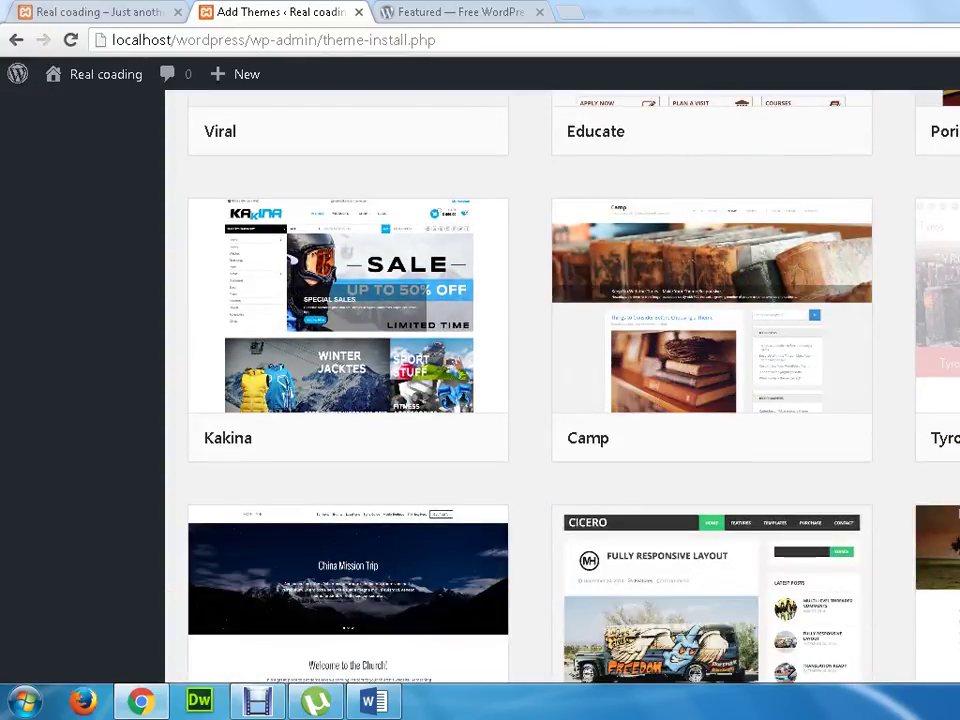
{"action": "scroll", "coordinate": [823, 452], "scroll_direction": "up", "scroll_amount": 3}
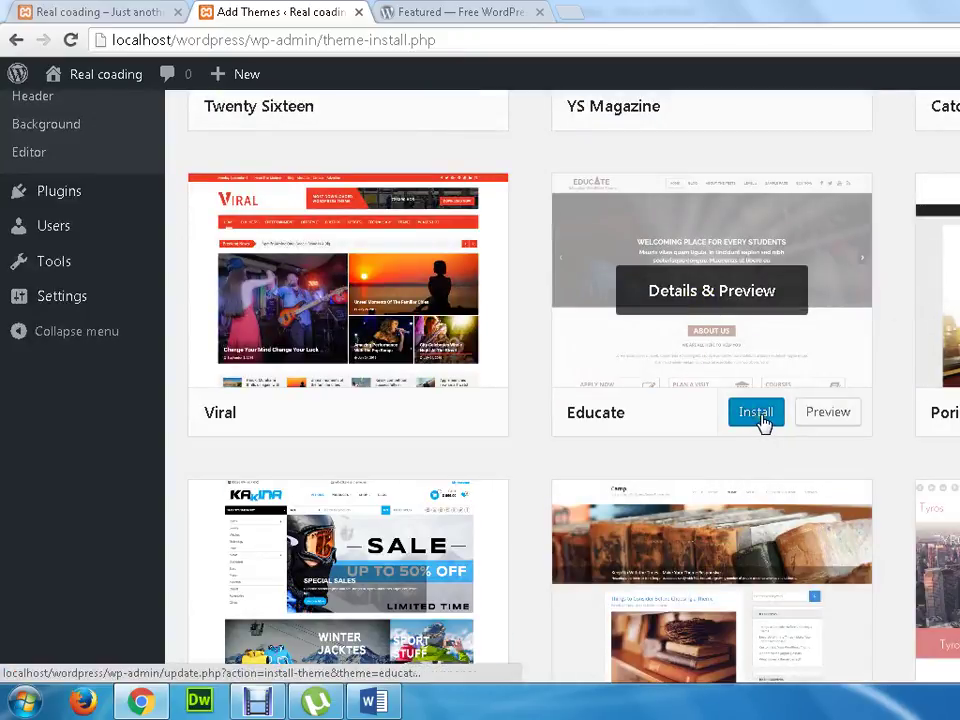
{"action": "left_click", "coordinate": [758, 418]}
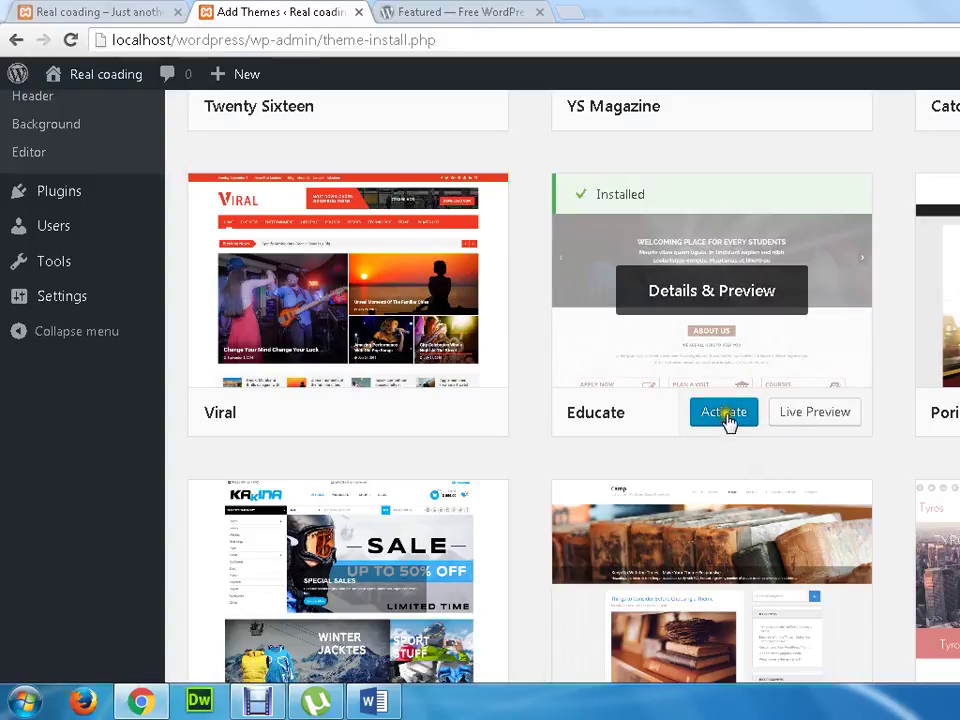
Activate the Educate theme and reload the site's front page to show it
{"action": "left_click", "coordinate": [727, 418]}
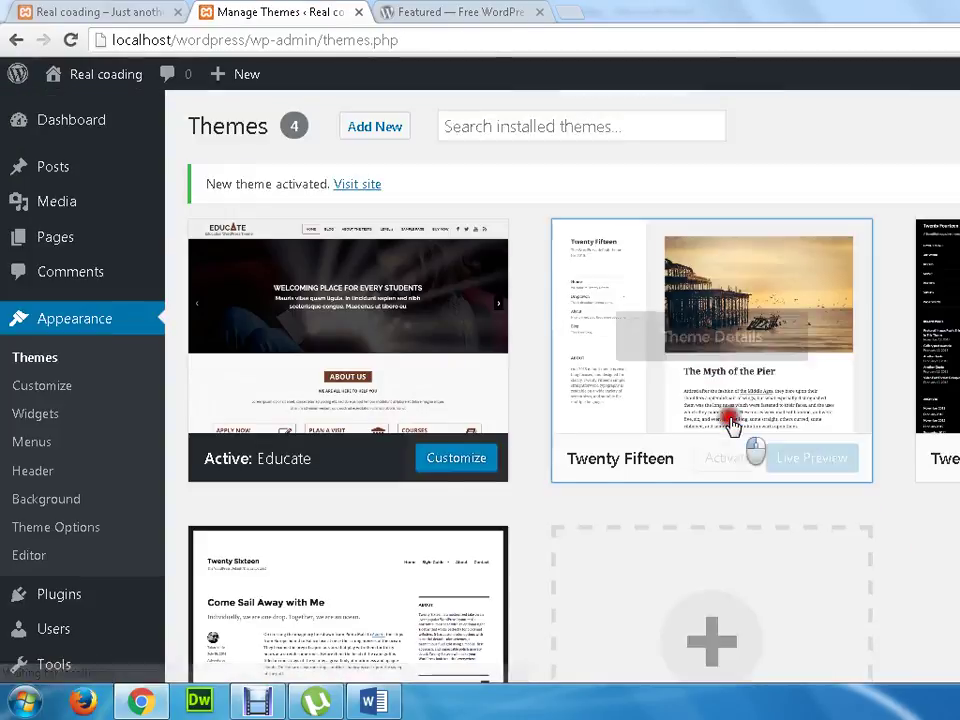
{"action": "left_click", "coordinate": [733, 425]}
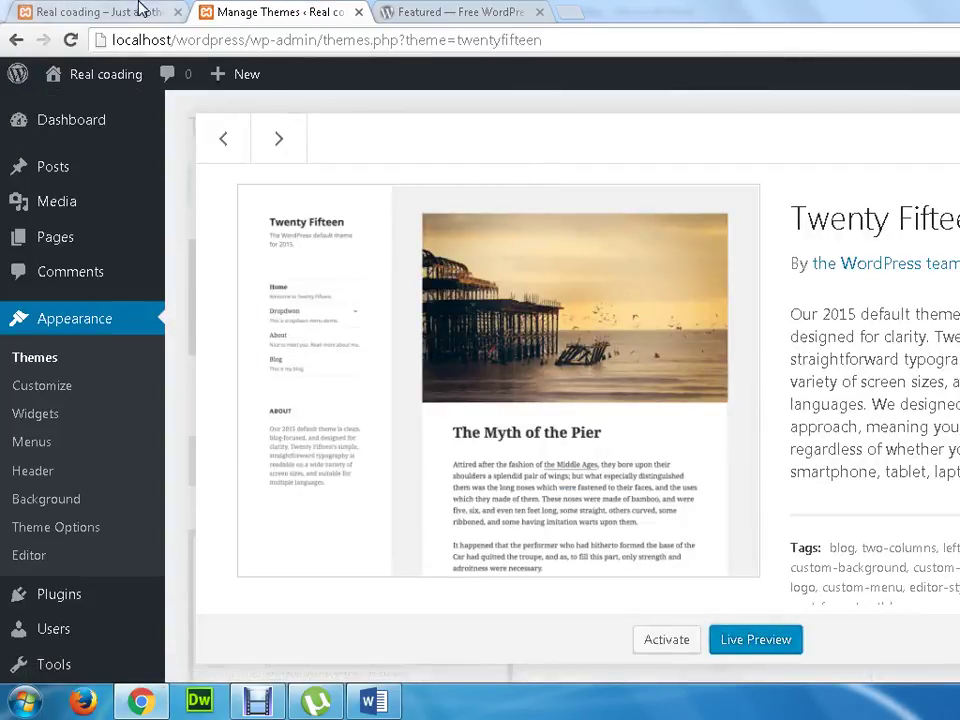
{"action": "left_click", "coordinate": [141, 10]}
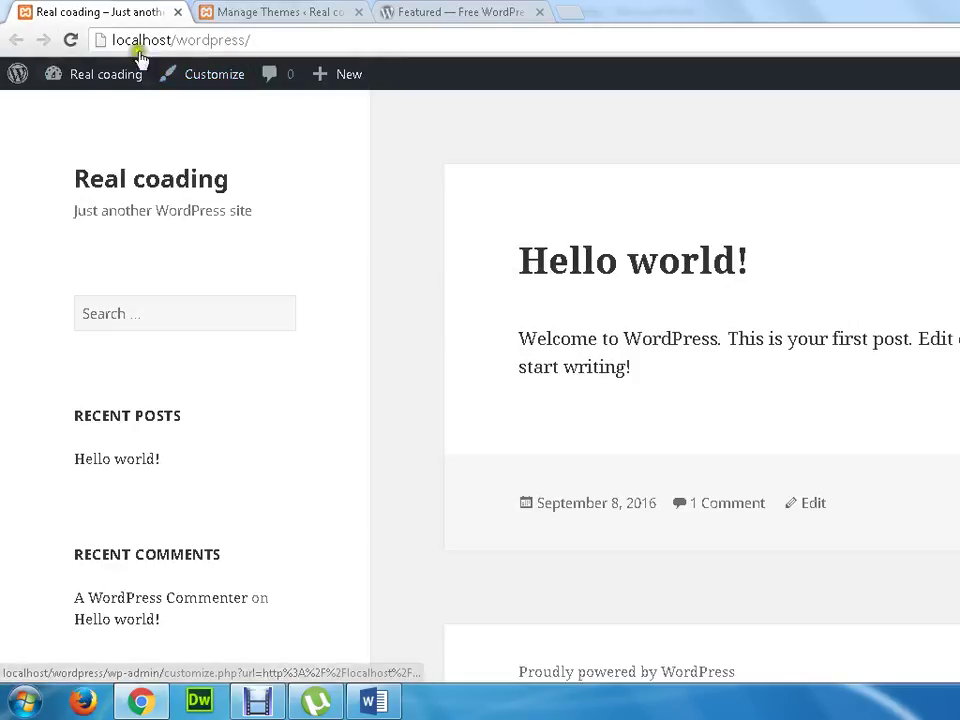
{"action": "left_click", "coordinate": [70, 40]}
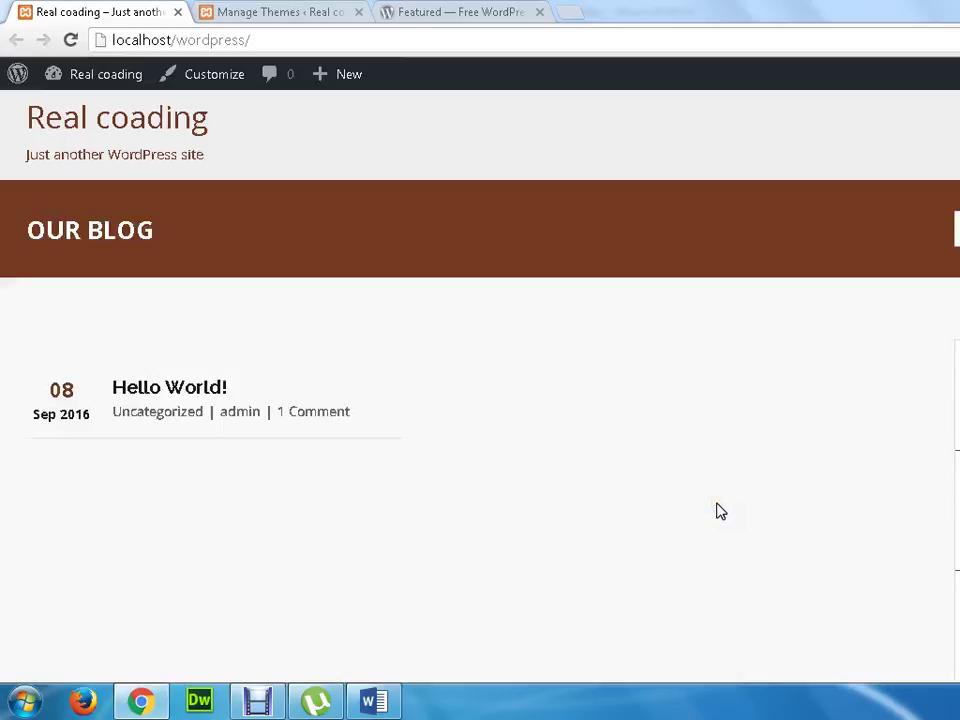
{"action": "left_click", "coordinate": [278, 13]}
{"action": "left_click", "coordinate": [443, 8]}
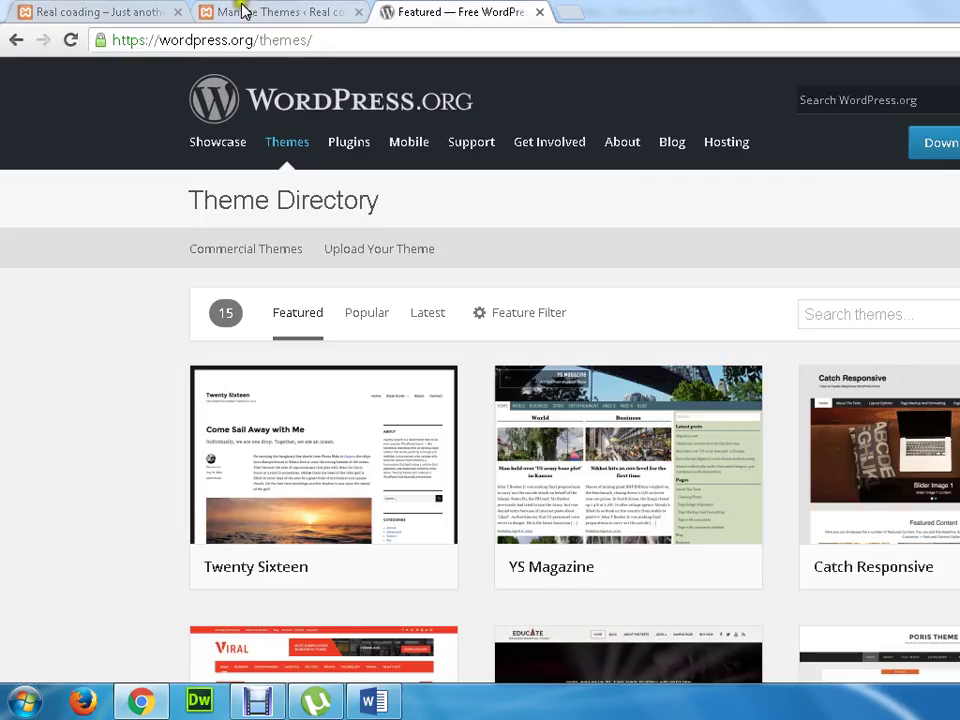
{"action": "left_click", "coordinate": [240, 8]}
{"action": "left_click", "coordinate": [50, 12]}
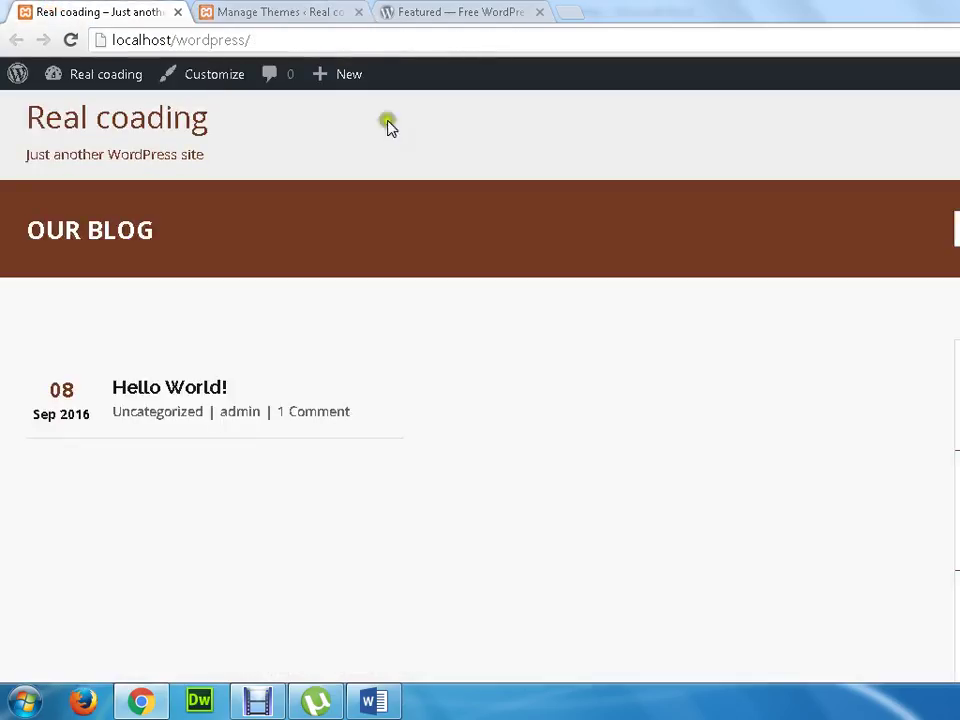
Download the Cyanotype theme from the featured themes in the WordPress.org Theme Directory
{"action": "left_click", "coordinate": [315, 11]}
{"action": "left_click", "coordinate": [449, 14]}
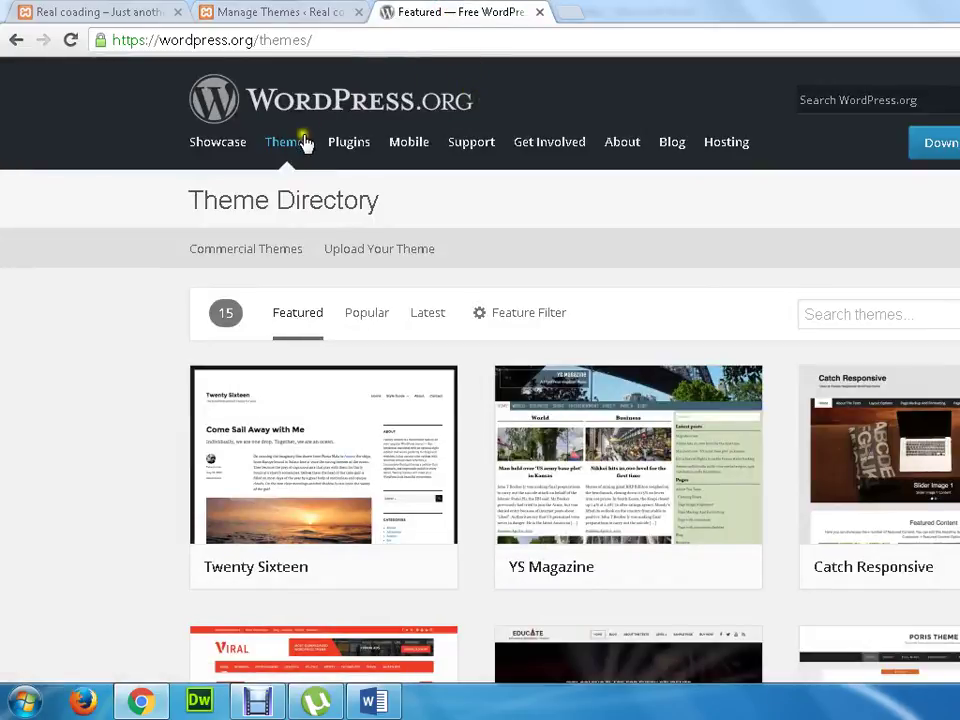
{"action": "left_click", "coordinate": [302, 146]}
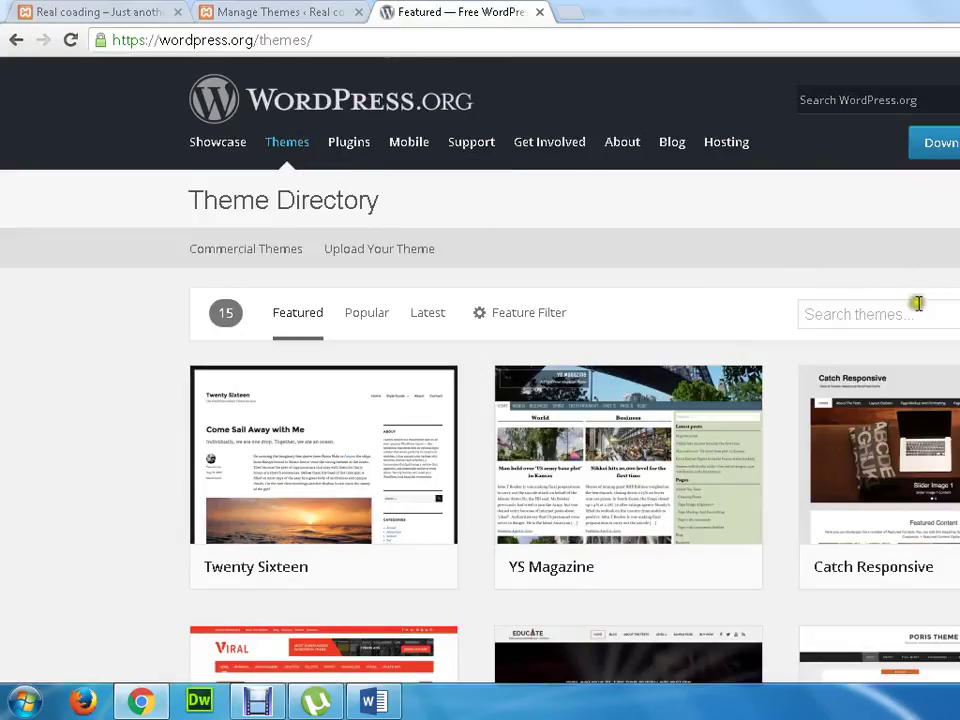
{"action": "scroll", "coordinate": [914, 311], "scroll_direction": "down", "scroll_amount": 3}
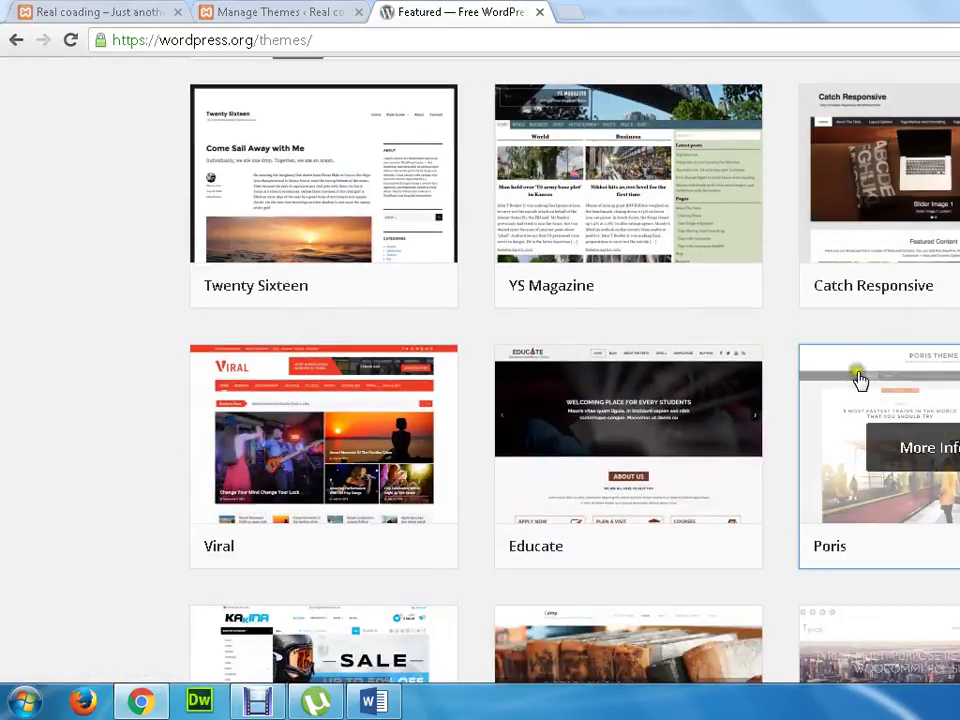
{"action": "scroll", "coordinate": [707, 302], "scroll_direction": "up", "scroll_amount": 3}
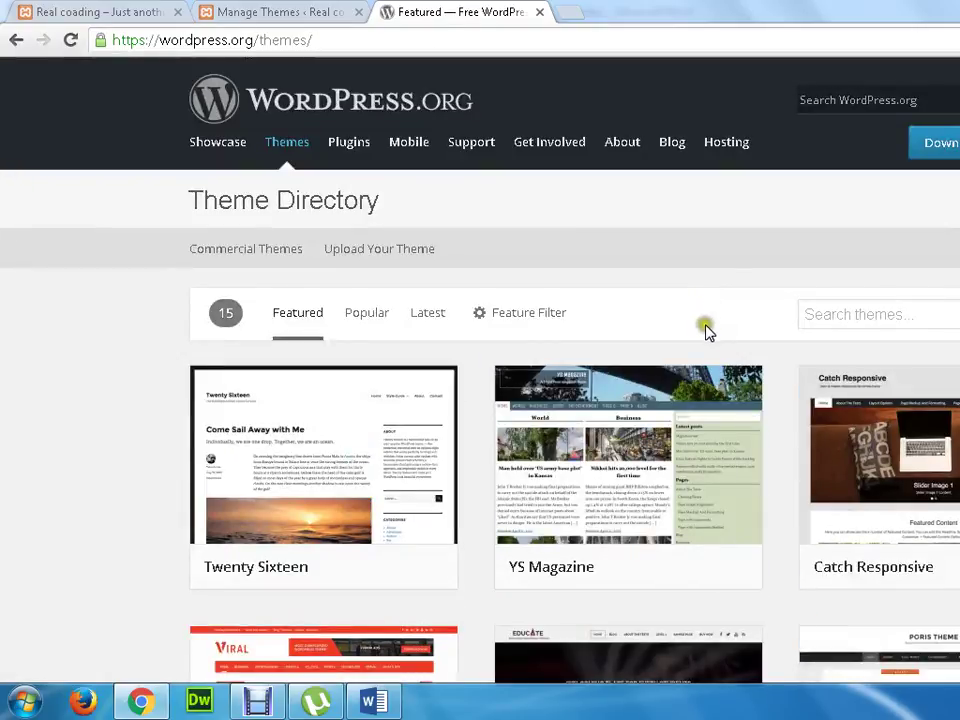
{"action": "scroll", "coordinate": [548, 375], "scroll_direction": "down", "scroll_amount": 3}
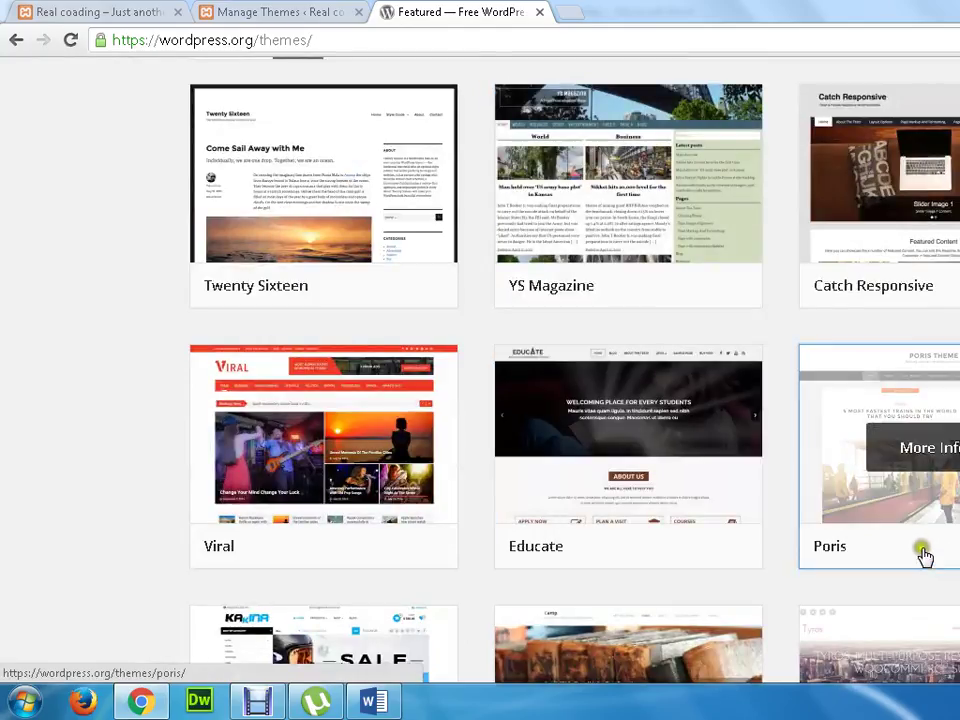
{"action": "scroll", "coordinate": [690, 405], "scroll_direction": "down", "scroll_amount": 3}
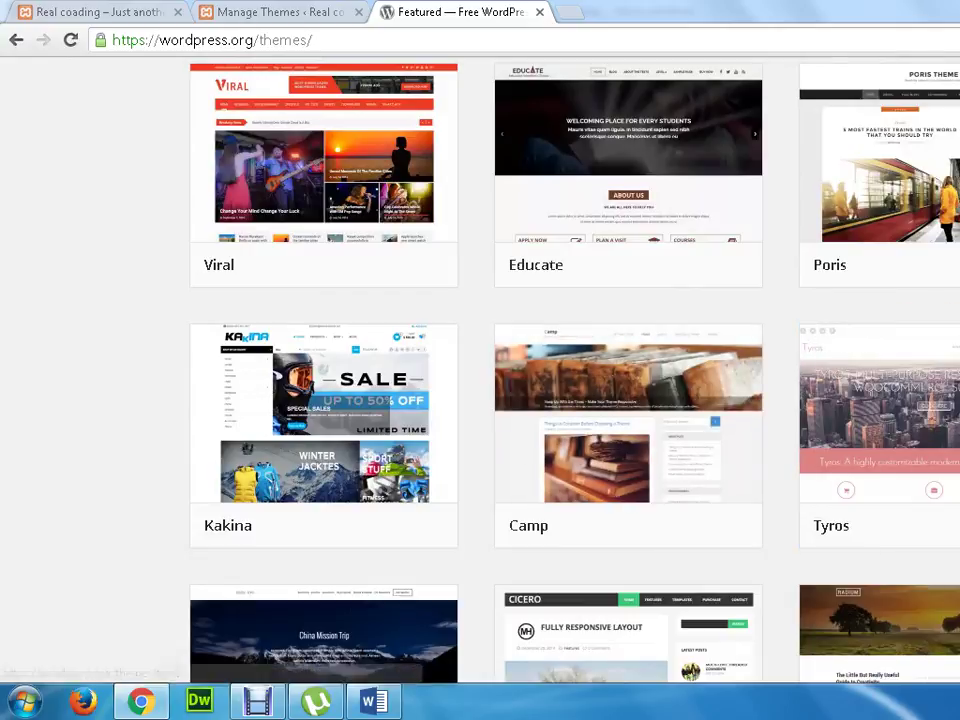
{"action": "scroll", "coordinate": [849, 369], "scroll_direction": "down", "scroll_amount": 2}
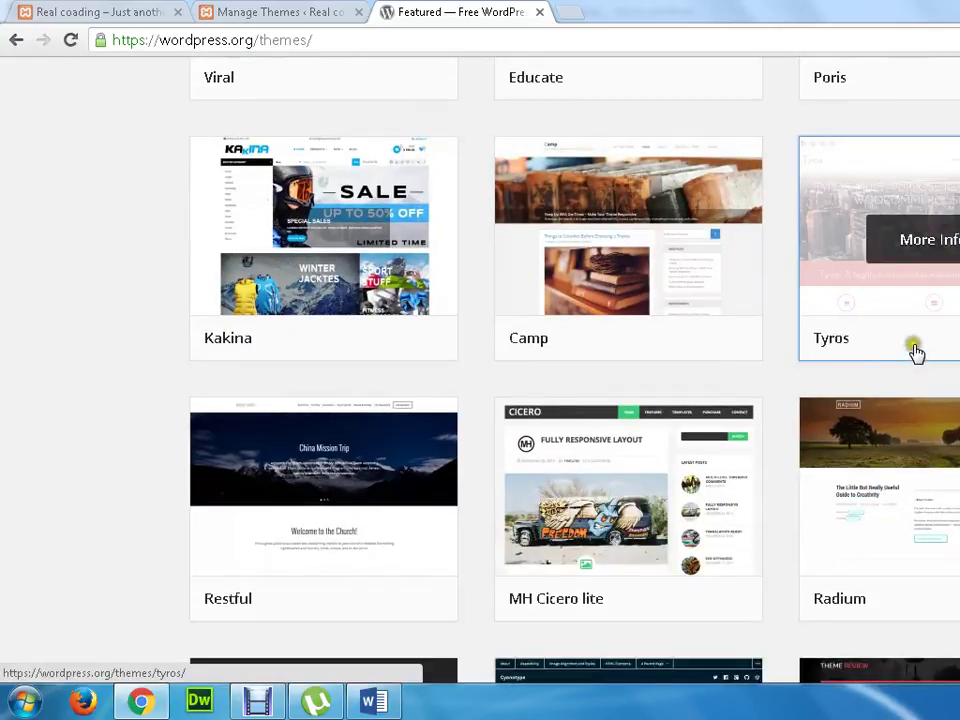
{"action": "scroll", "coordinate": [649, 407], "scroll_direction": "down", "scroll_amount": 2}
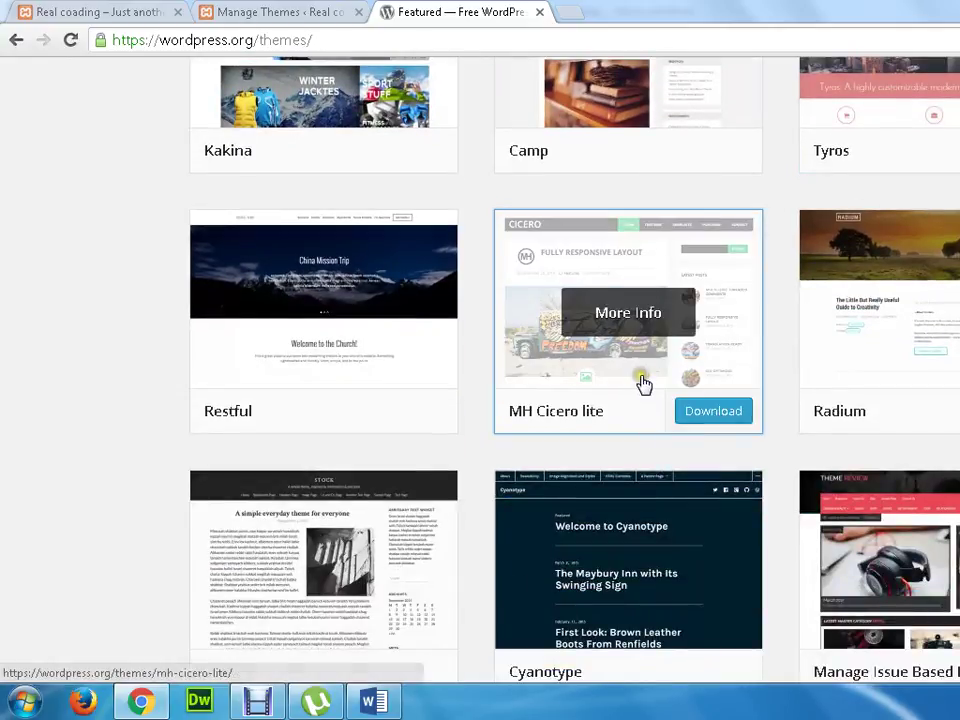
{"action": "scroll", "coordinate": [800, 352], "scroll_direction": "down", "scroll_amount": 2}
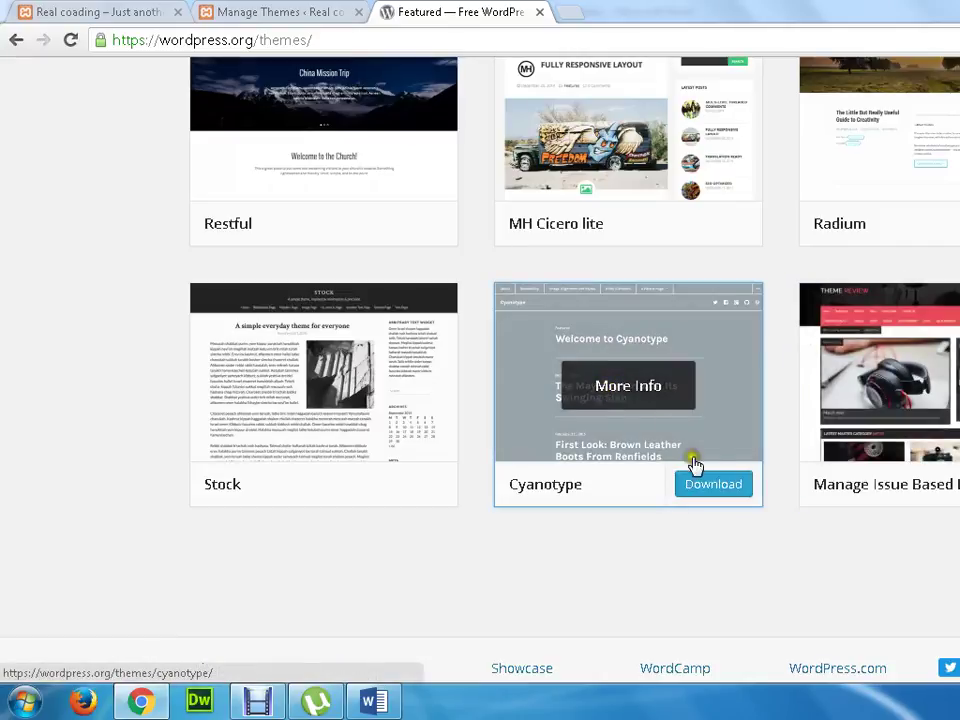
{"action": "left_click", "coordinate": [715, 484]}
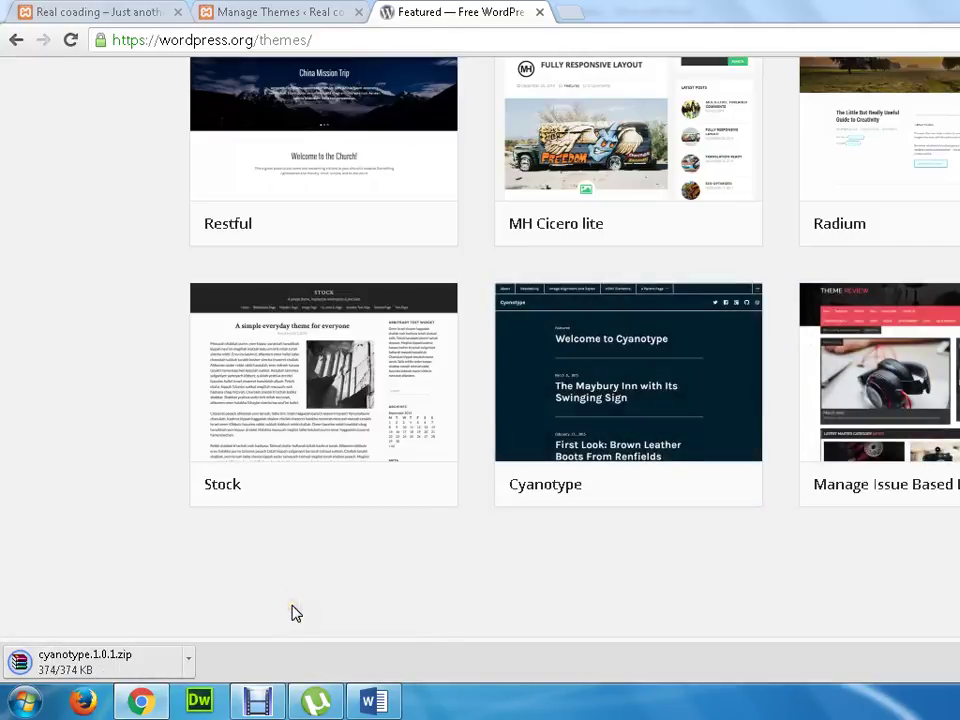
Show the downloaded cyanotype.1.0.1.zip in its containing folder
{"action": "left_click", "coordinate": [190, 658]}
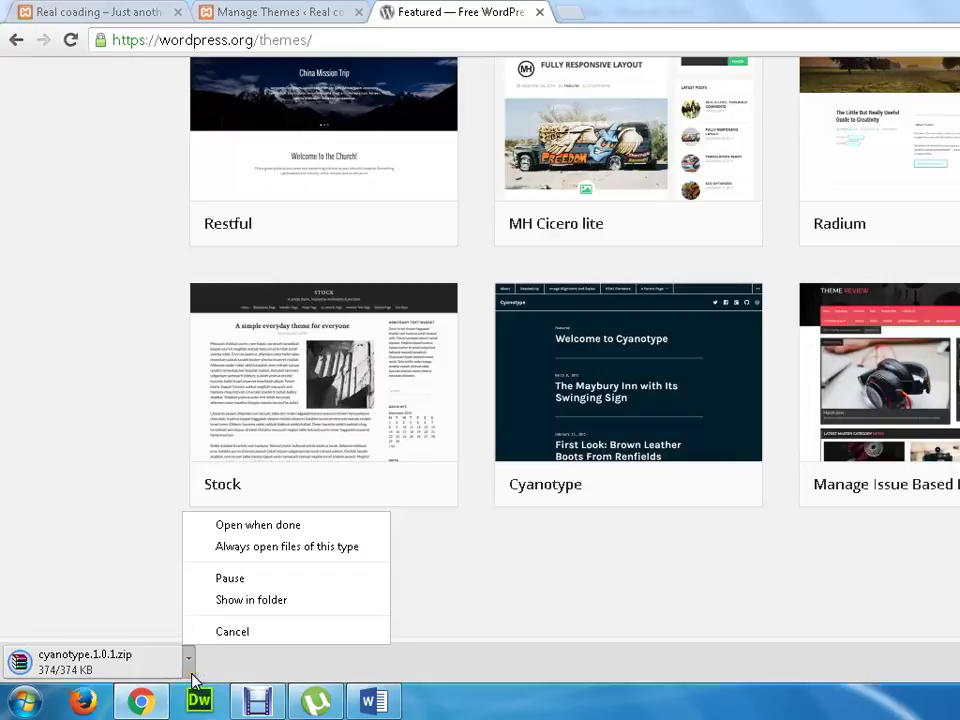
{"action": "left_click", "coordinate": [253, 605]}
{"action": "mouse_move", "coordinate": [641, 296]}
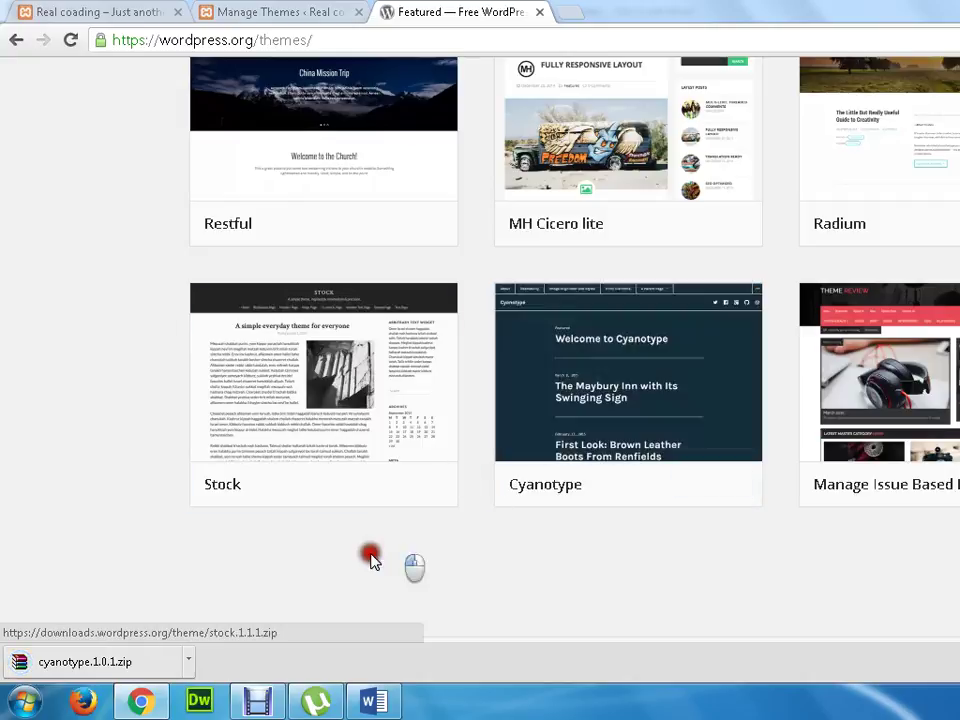
{"action": "left_click", "coordinate": [186, 666]}
{"action": "left_click", "coordinate": [244, 600]}
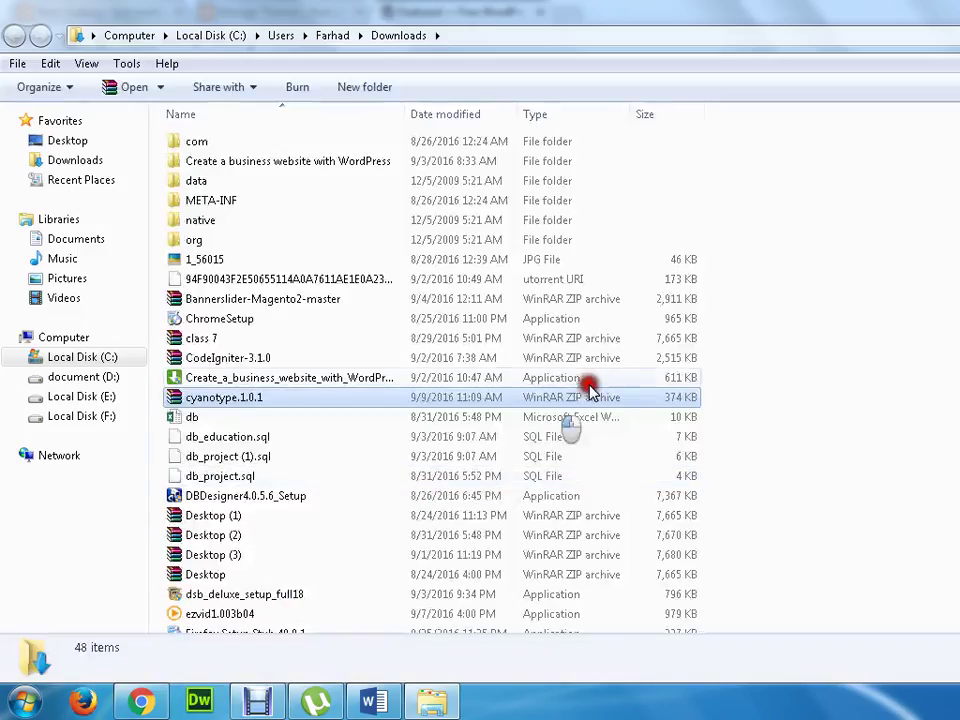
Copy the cyanotype.1.0.1 archive from the Downloads folder and paste it onto the desktop
{"action": "right_click", "coordinate": [229, 411]}
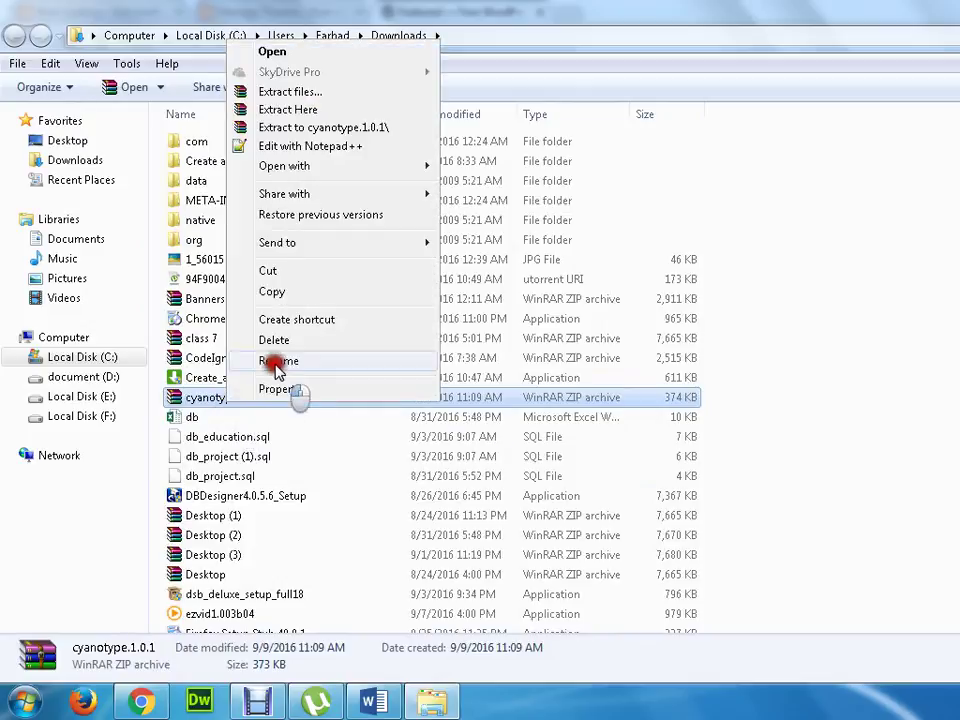
{"action": "left_click", "coordinate": [266, 298]}
{"action": "key", "text": "alt+Tab"}
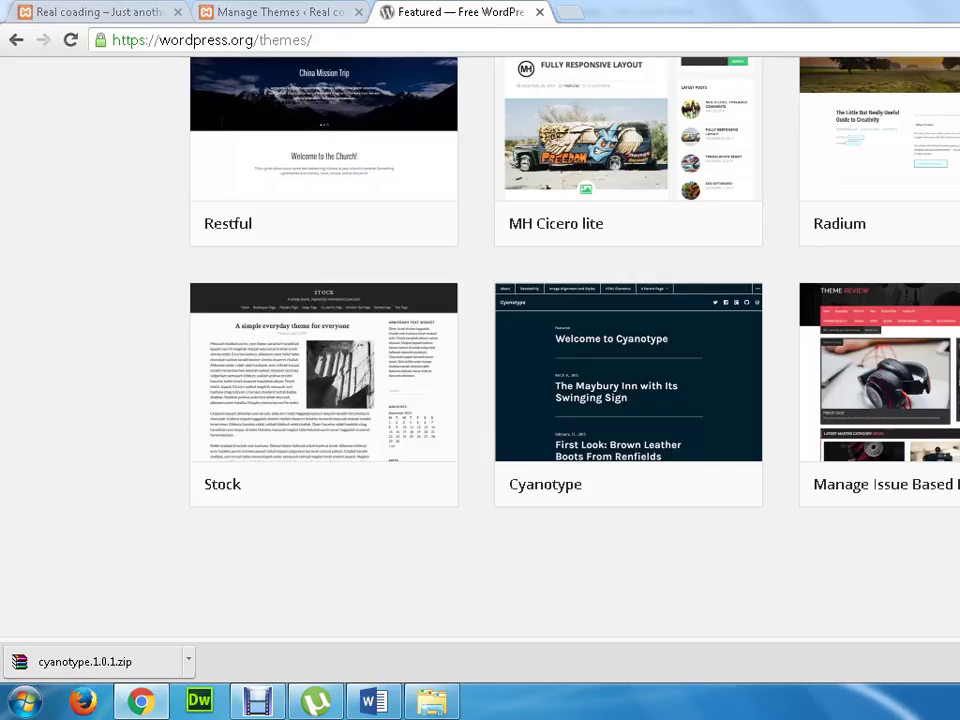
{"action": "key", "text": "alt+Tab"}
{"action": "key", "text": "super+d"}
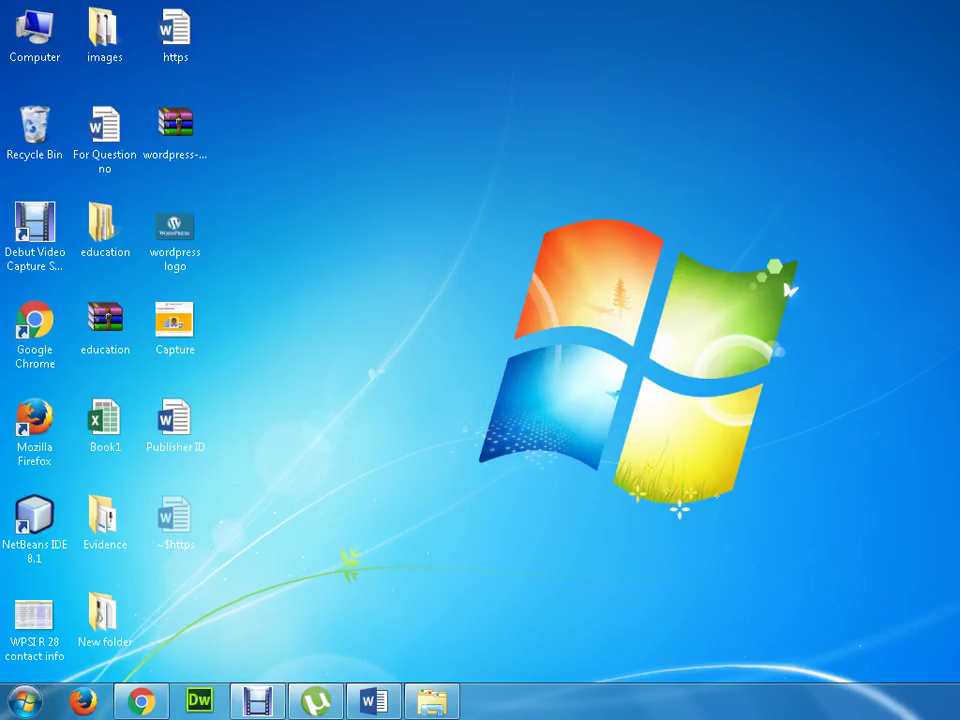
{"action": "right_click", "coordinate": [399, 180]}
{"action": "left_click", "coordinate": [453, 260]}
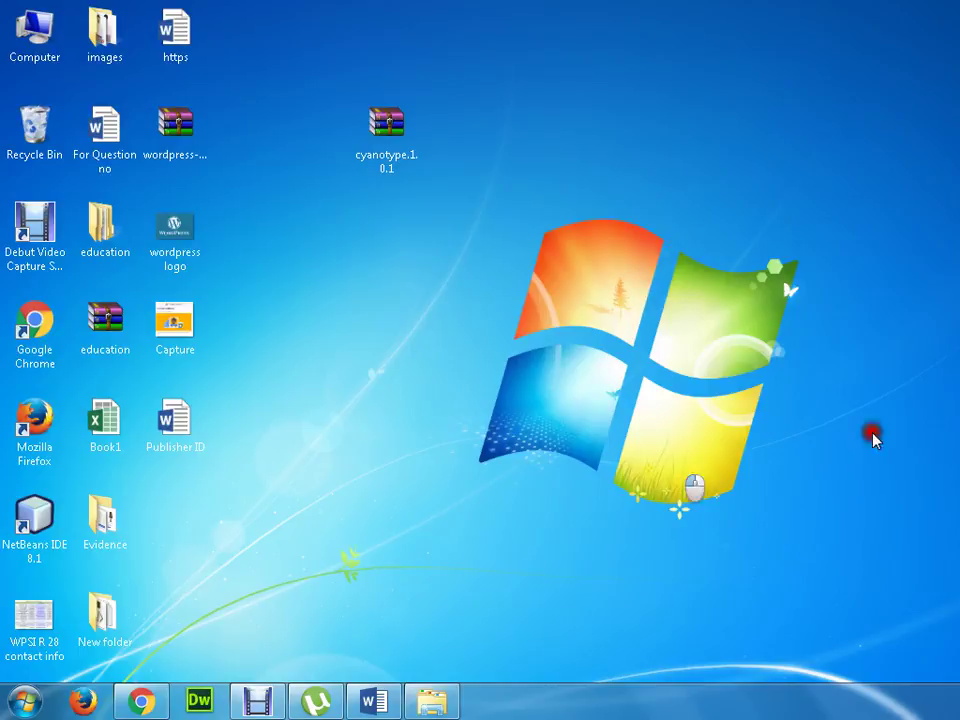
Switch to Chrome and open the theme upload form in the local site's WordPress admin
{"action": "left_click", "coordinate": [141, 699]}
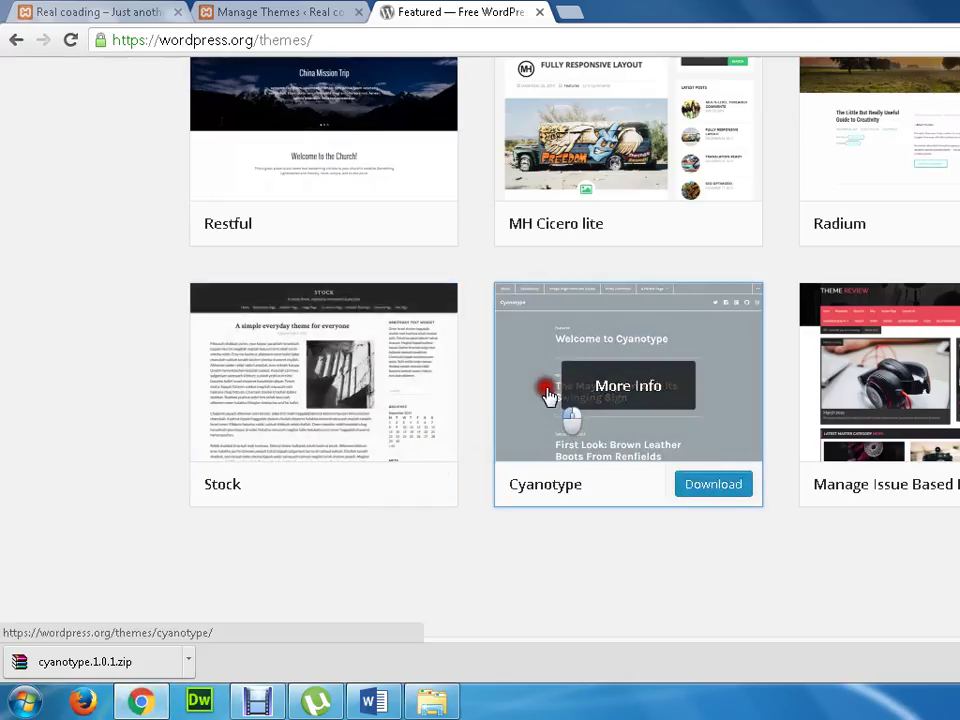
{"action": "scroll", "coordinate": [546, 390], "scroll_direction": "up", "scroll_amount": 8}
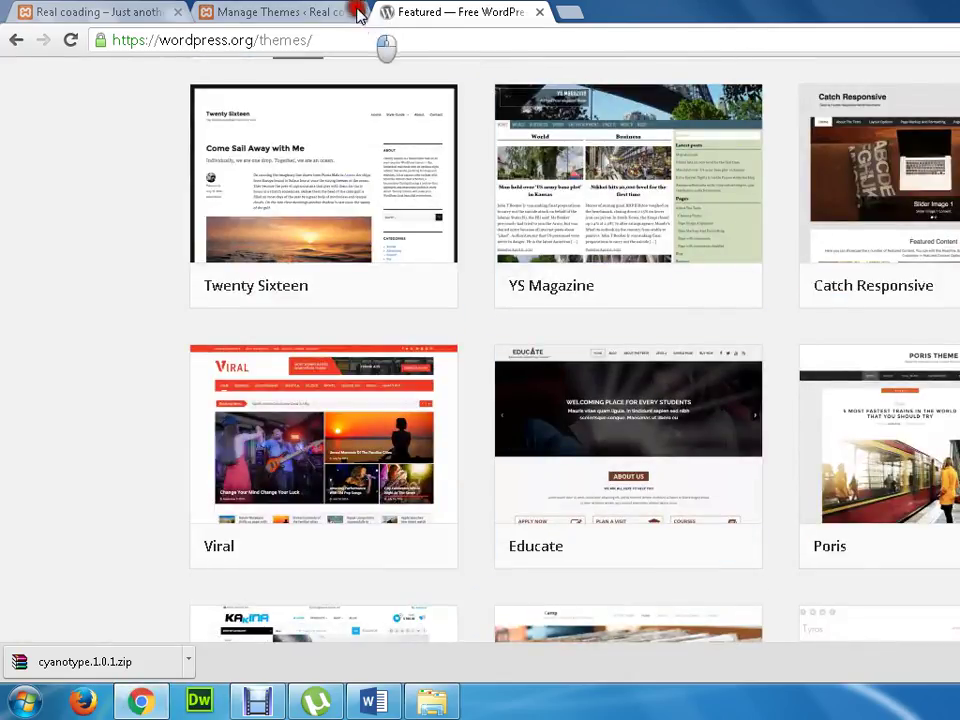
{"action": "left_click", "coordinate": [317, 12]}
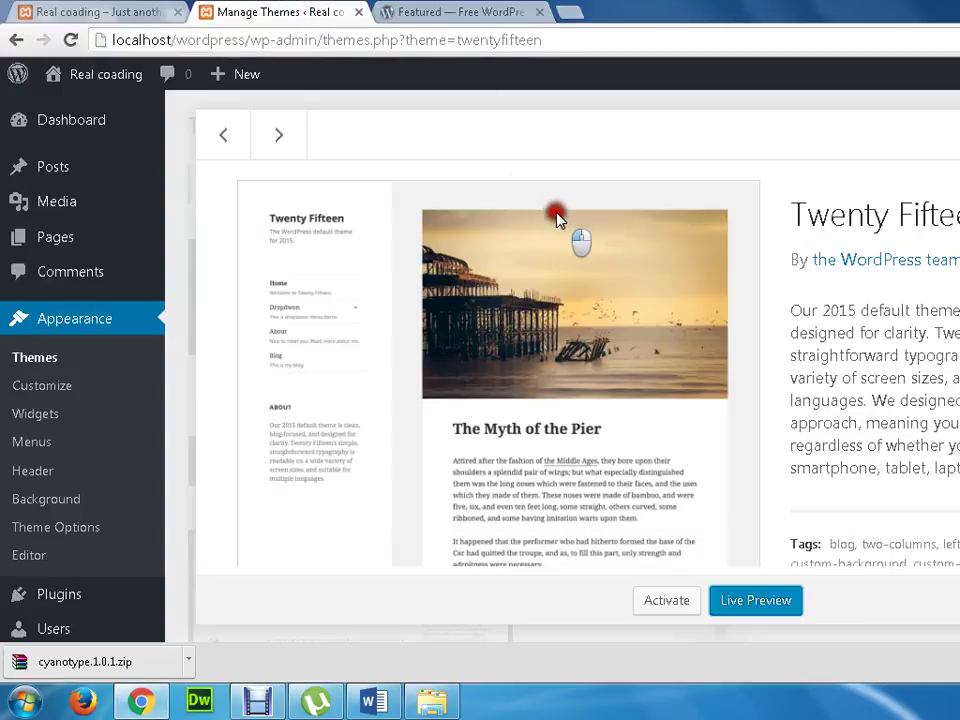
{"action": "left_click", "coordinate": [48, 358]}
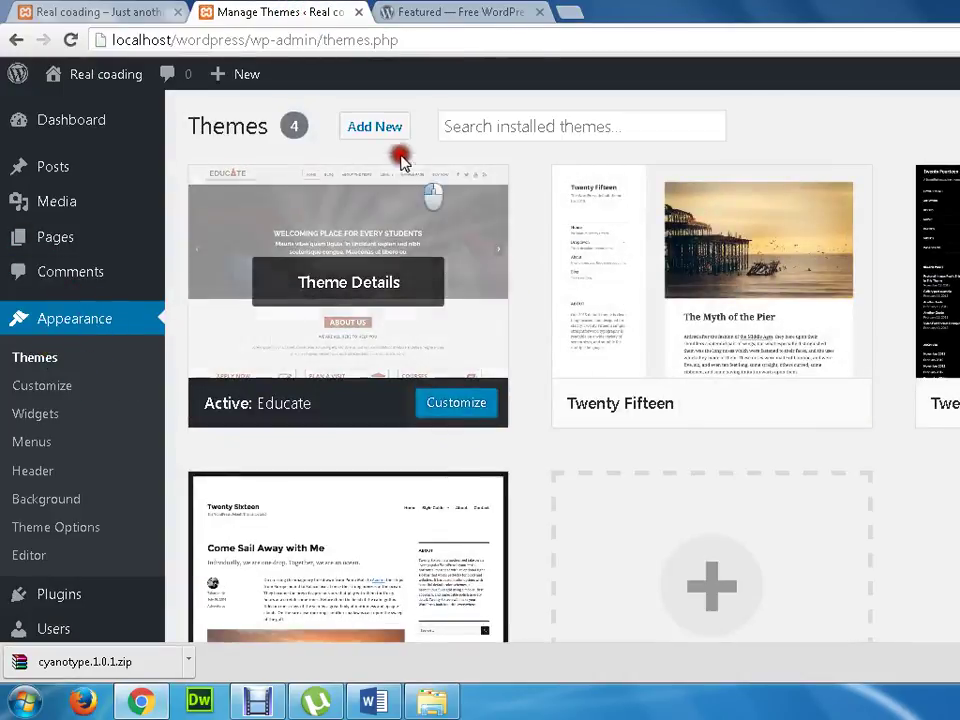
{"action": "left_click", "coordinate": [380, 127]}
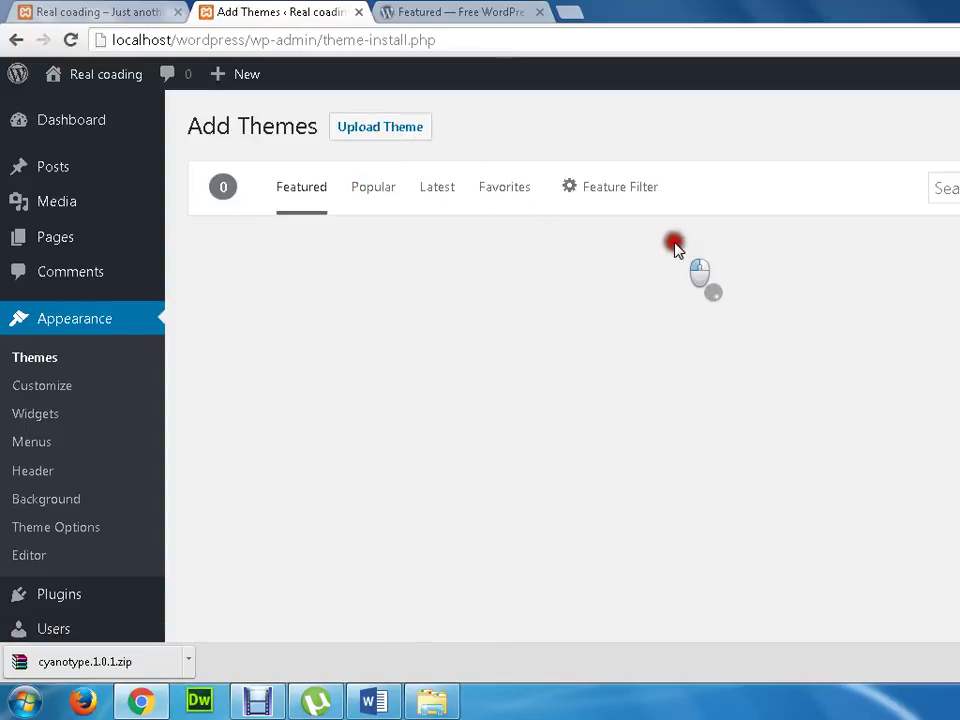
{"action": "left_click", "coordinate": [383, 140]}
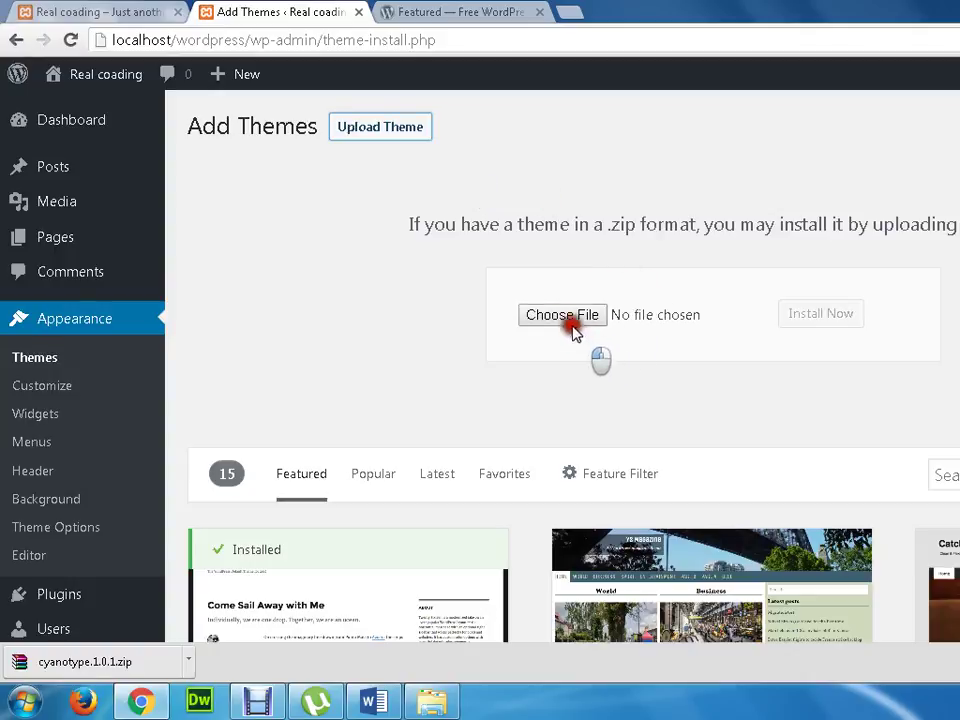
Upload cyanotype.1.0.1 from the desktop and install it as a theme
{"action": "left_click", "coordinate": [566, 316]}
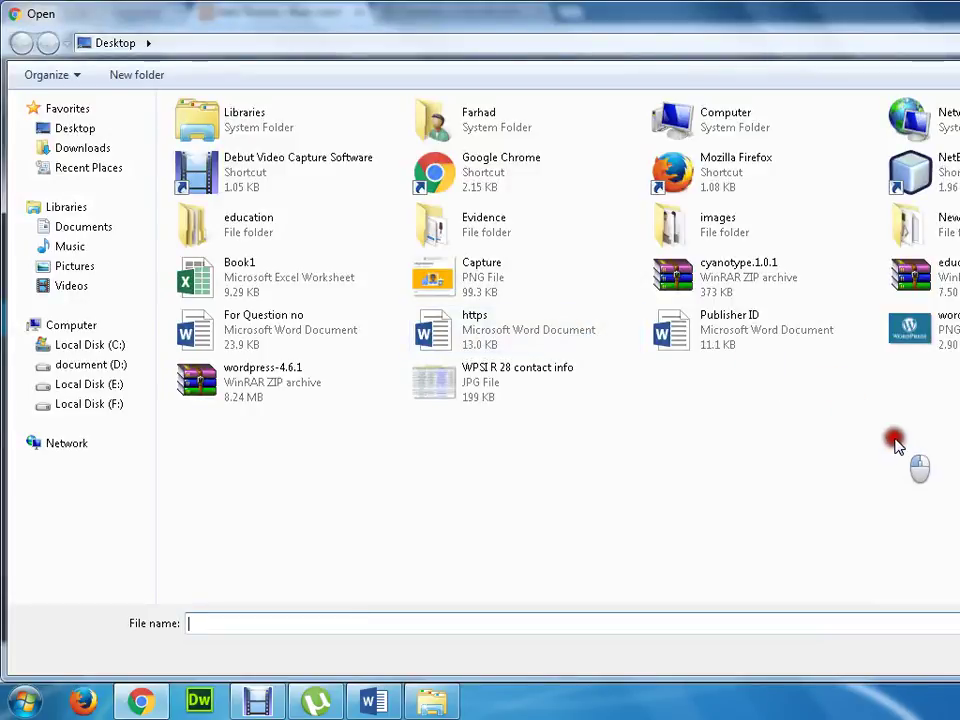
{"action": "left_click", "coordinate": [724, 274]}
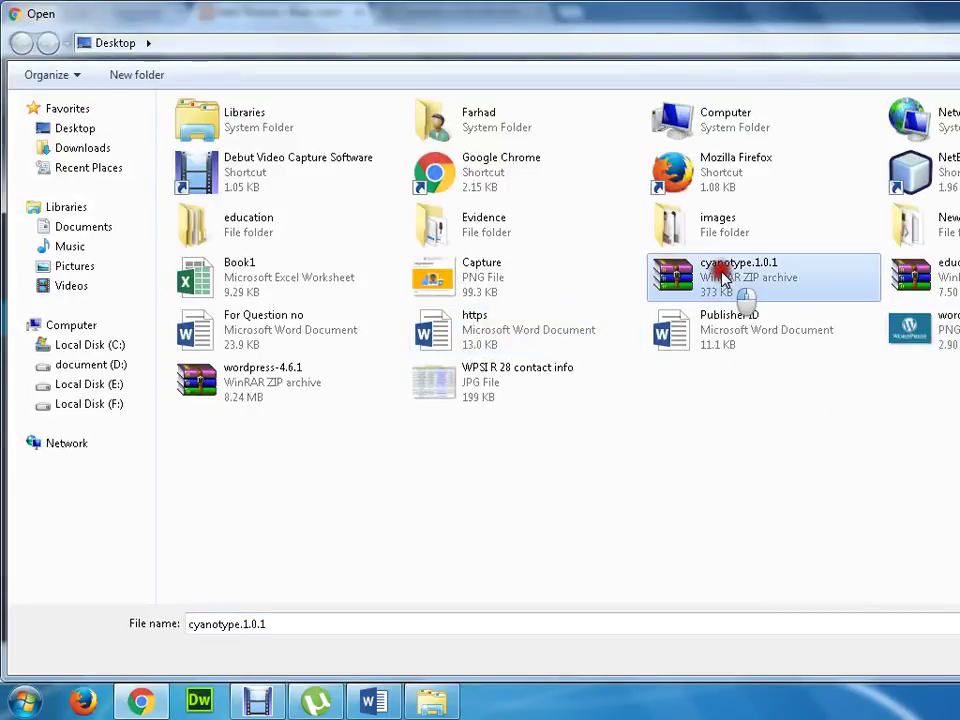
{"action": "key", "text": "Return"}
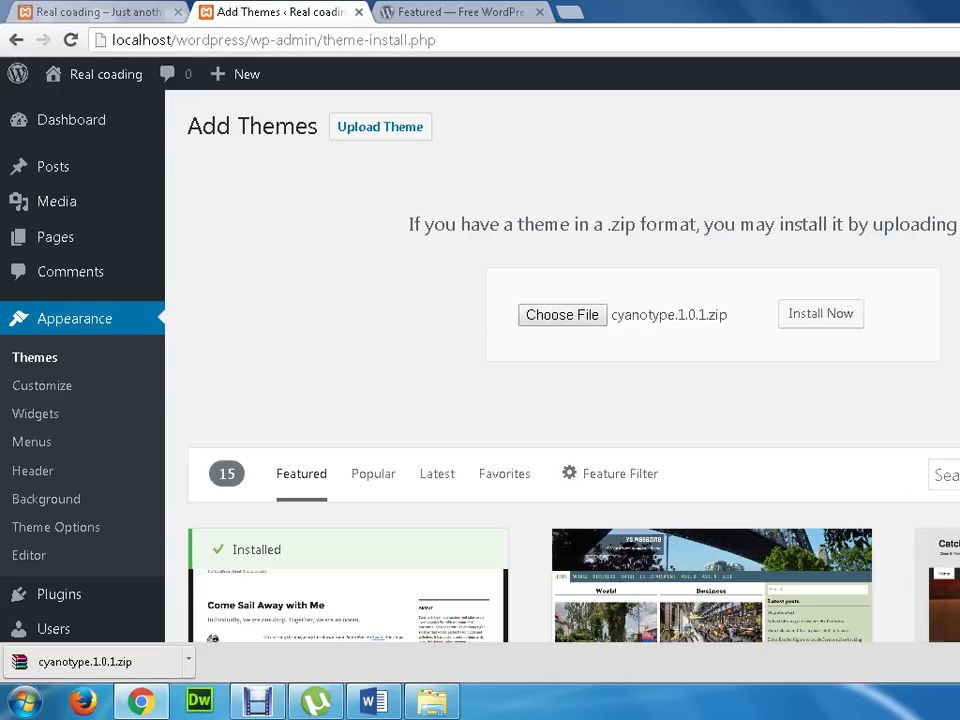
{"action": "left_click", "coordinate": [830, 318]}
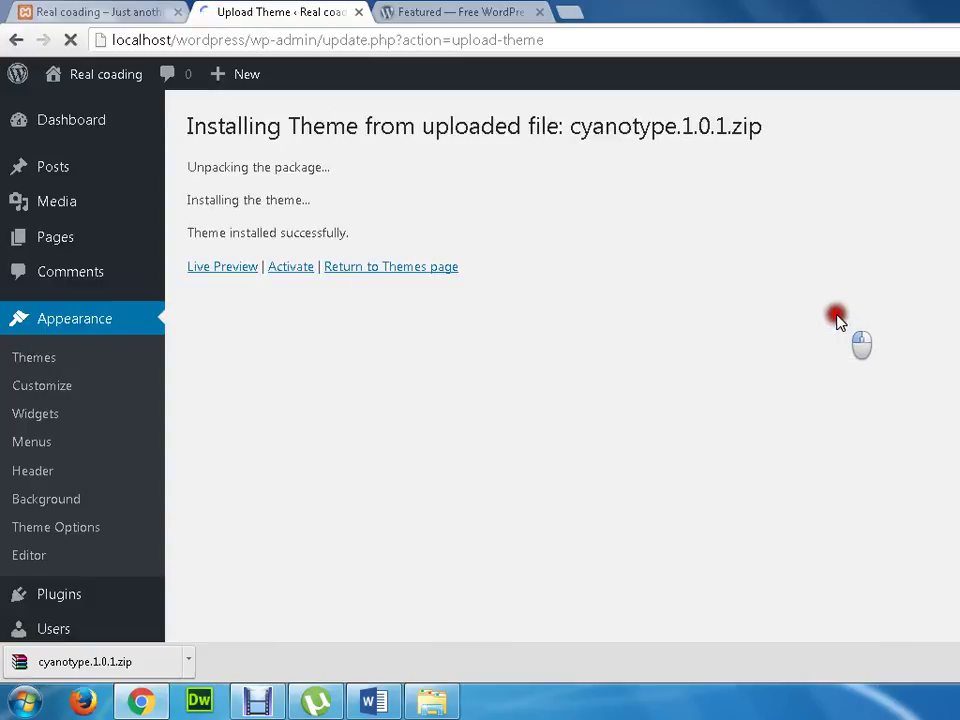
Activate the newly installed Cyanotype theme and reload the site's front page to show it
{"action": "left_click", "coordinate": [291, 271]}
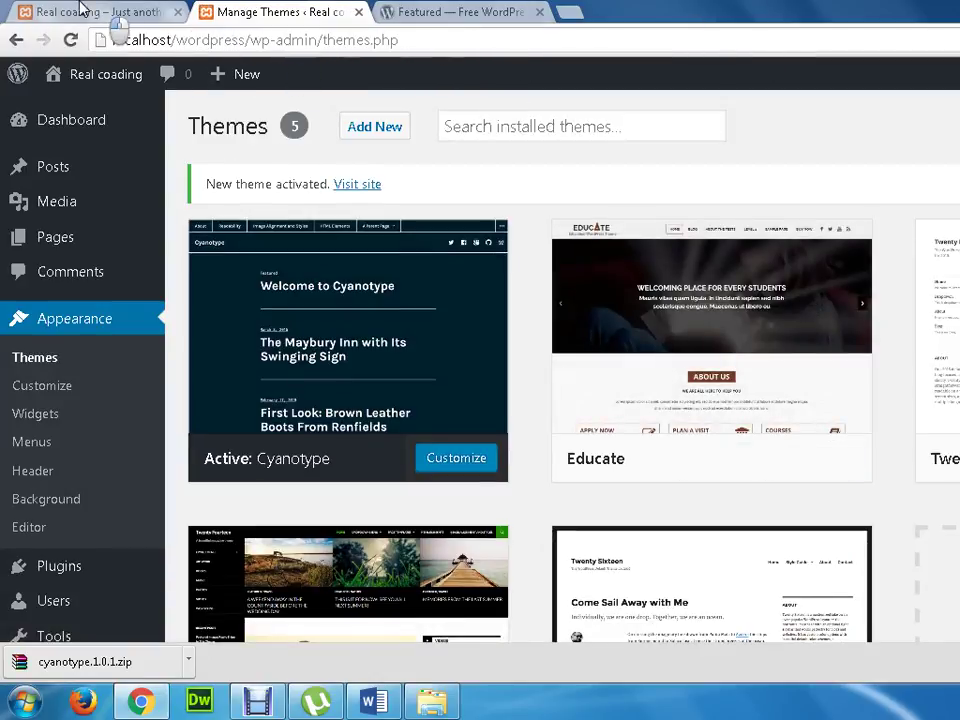
{"action": "left_click", "coordinate": [118, 13]}
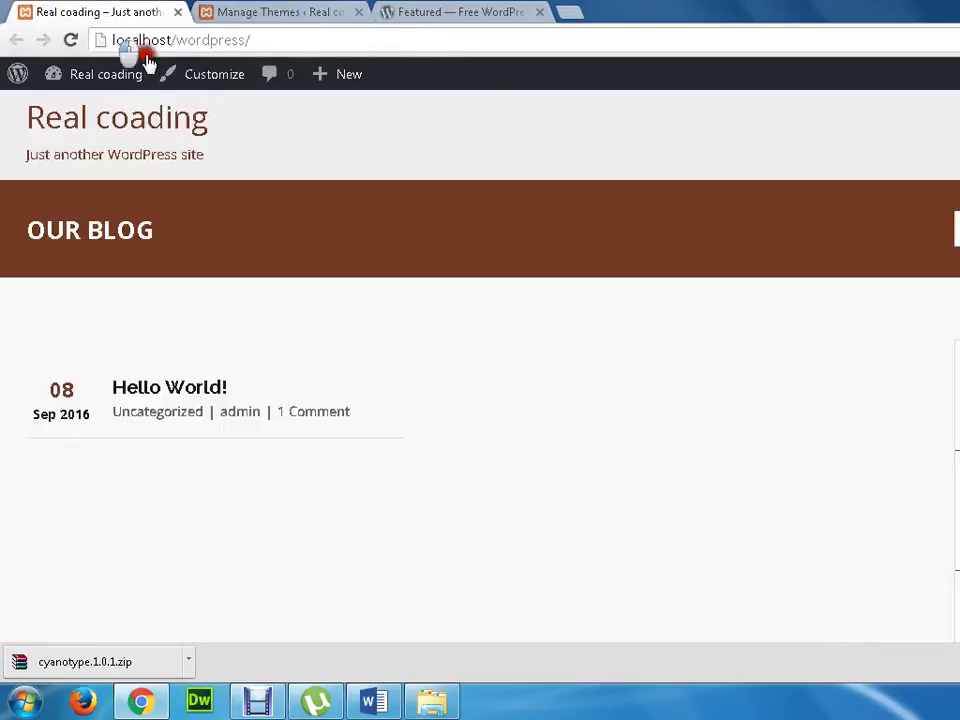
{"action": "left_click", "coordinate": [76, 41]}
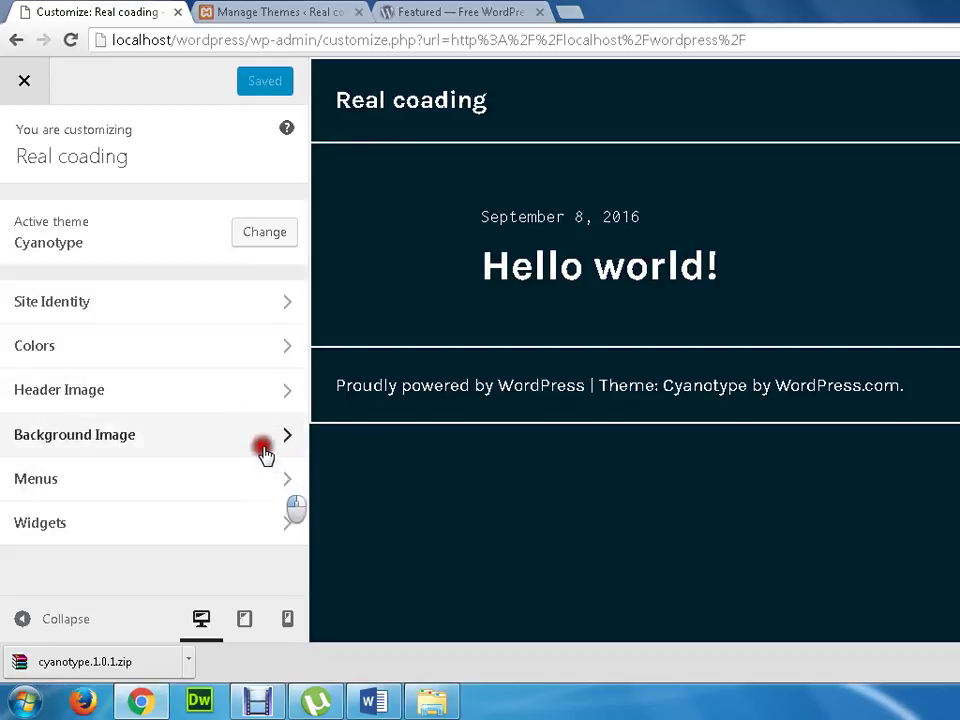
Change the site title to "tutorial" in the Customizer's Site Identity settings and publish the change
{"action": "left_click", "coordinate": [246, 313]}
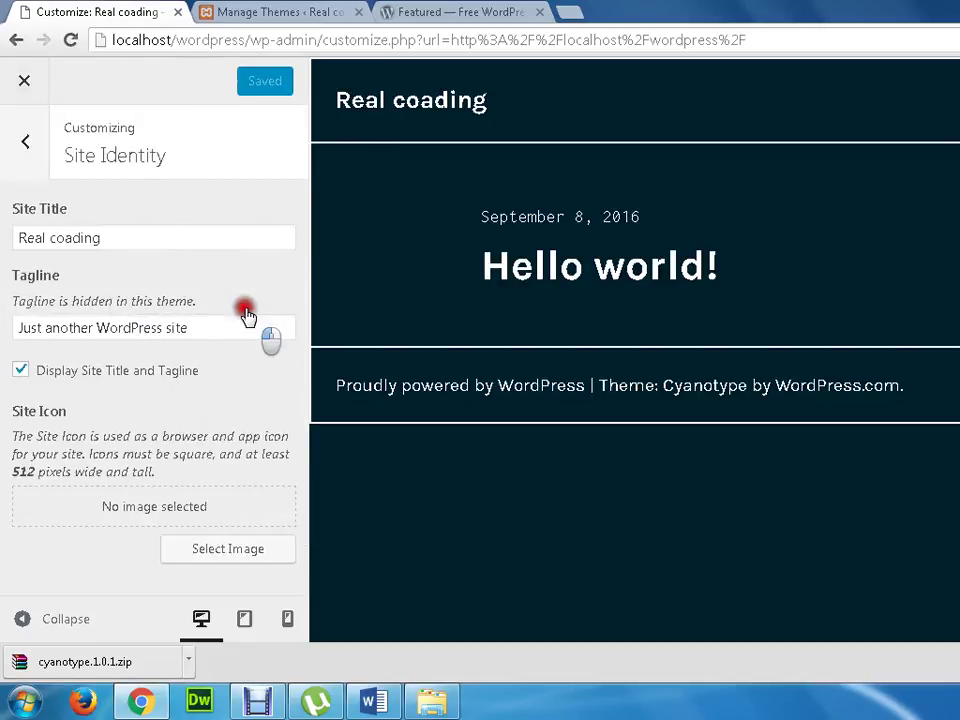
{"action": "left_click", "coordinate": [150, 240]}
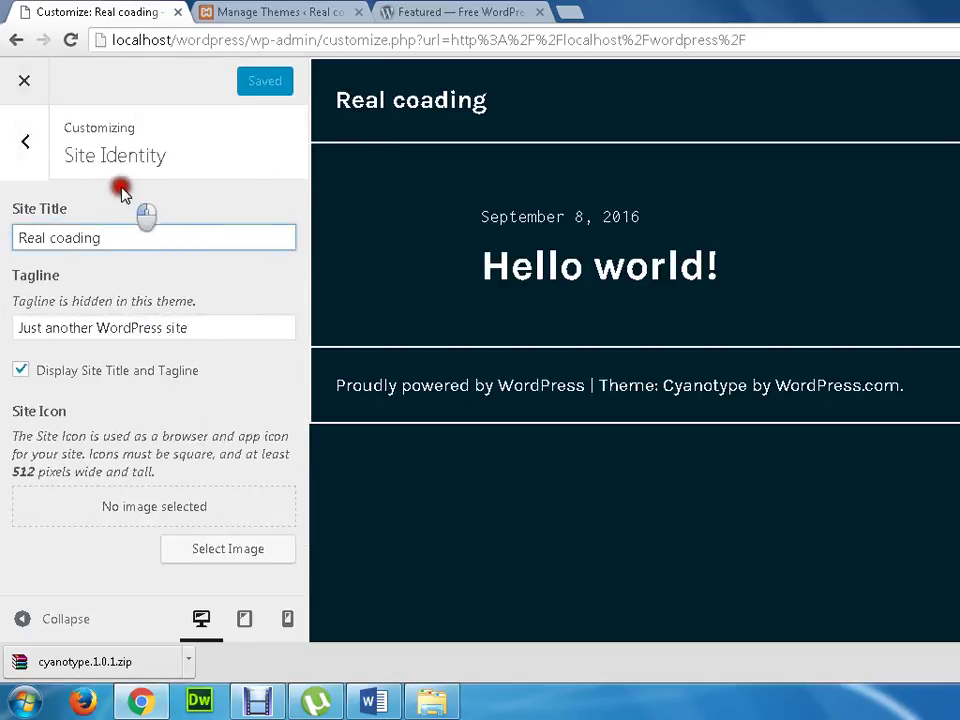
{"action": "key", "text": "BackSpace"}
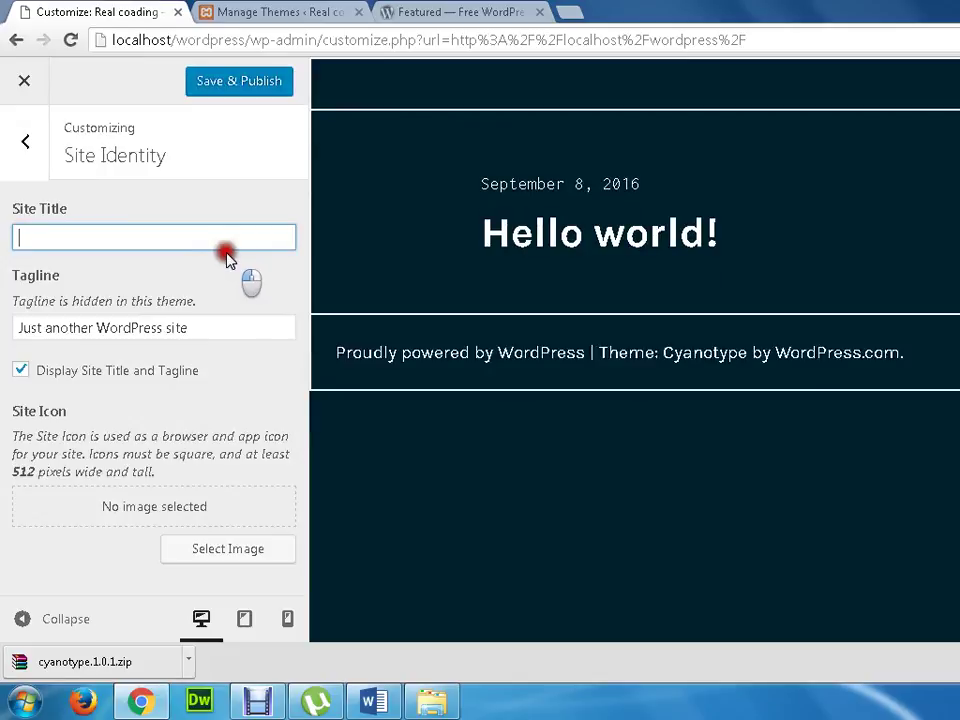
{"action": "type", "text": "t"}
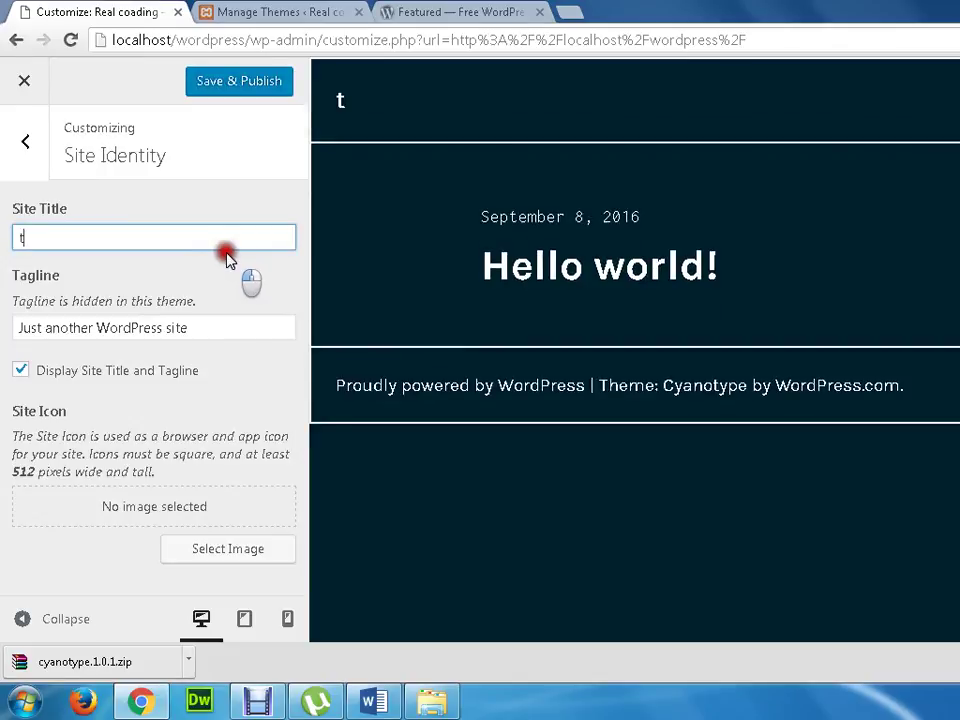
{"action": "type", "text": "utorial"}
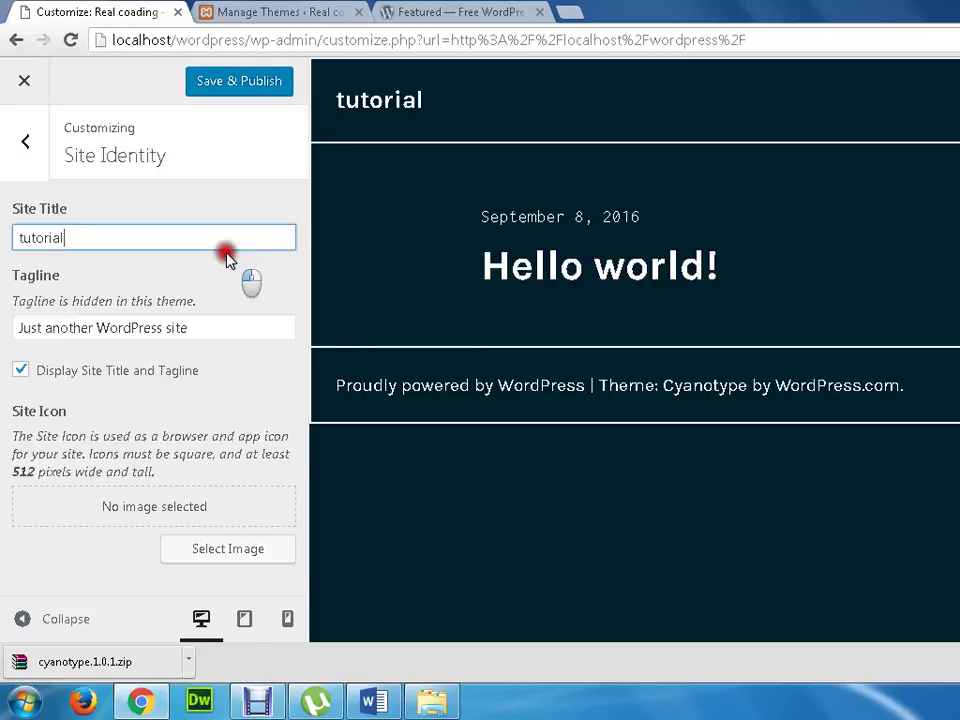
{"action": "left_click", "coordinate": [250, 97]}
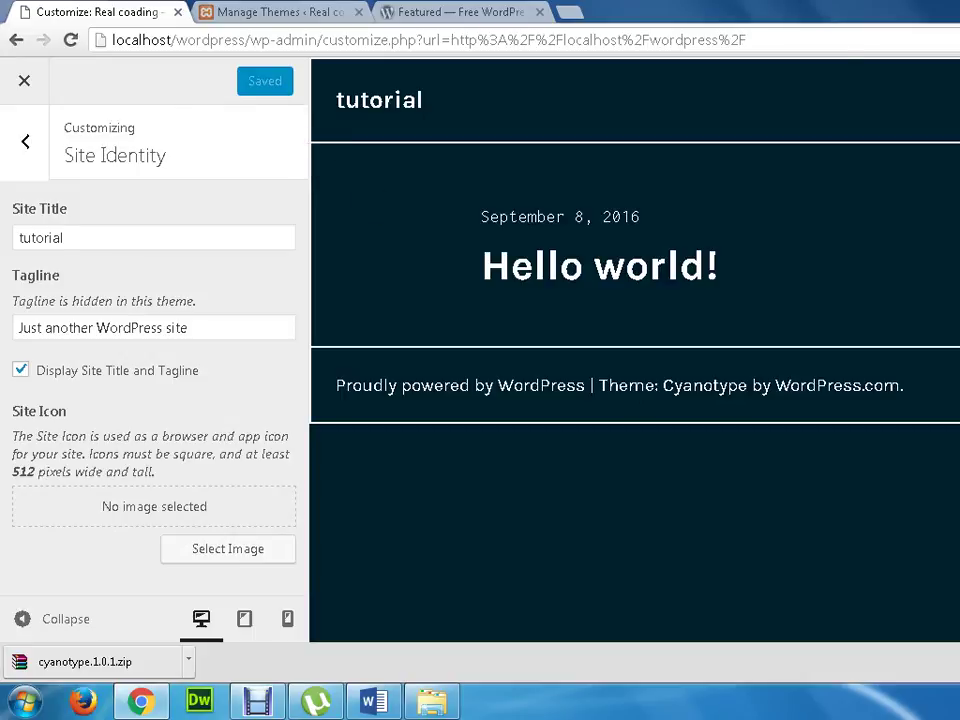
Reload the Customizer, close it to view the live front page, and return to the Manage Themes page
{"action": "left_click", "coordinate": [67, 41]}
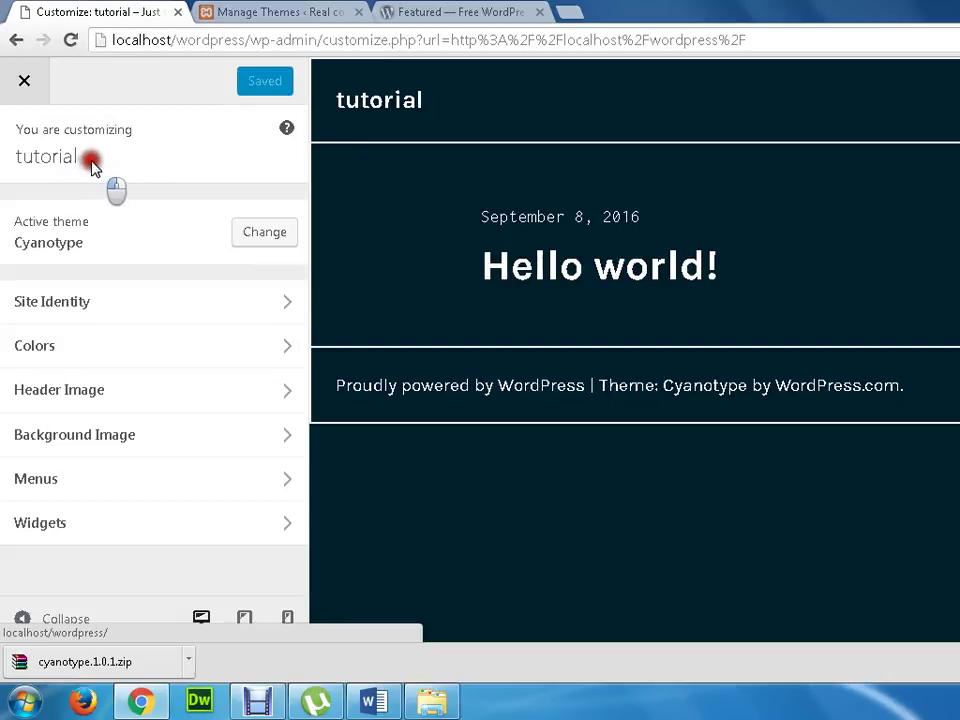
{"action": "left_click", "coordinate": [24, 81]}
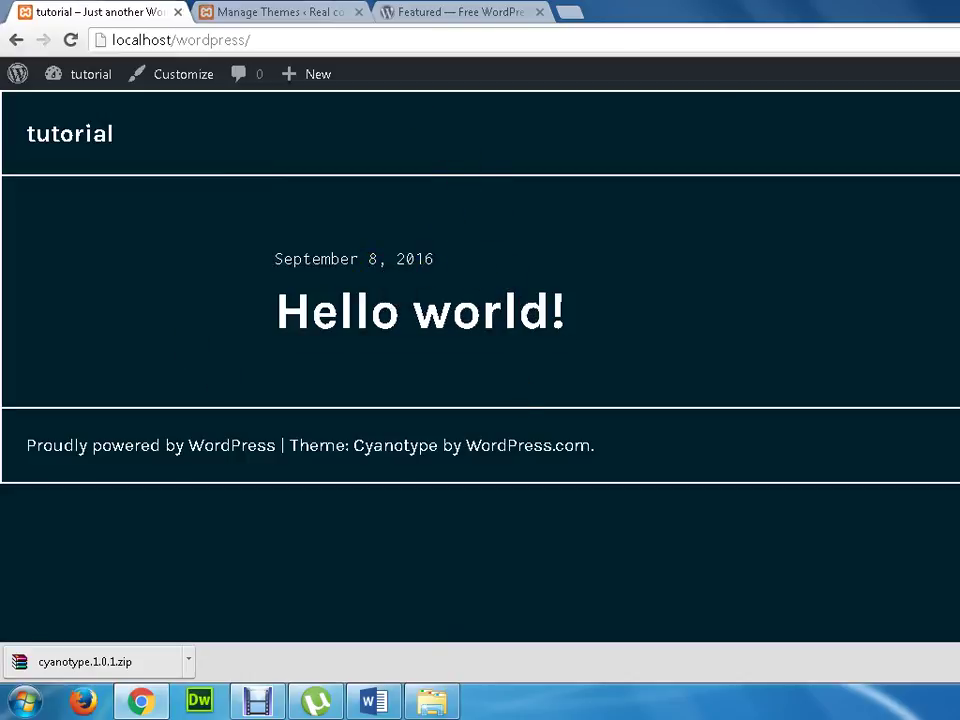
{"action": "left_click", "coordinate": [330, 14]}
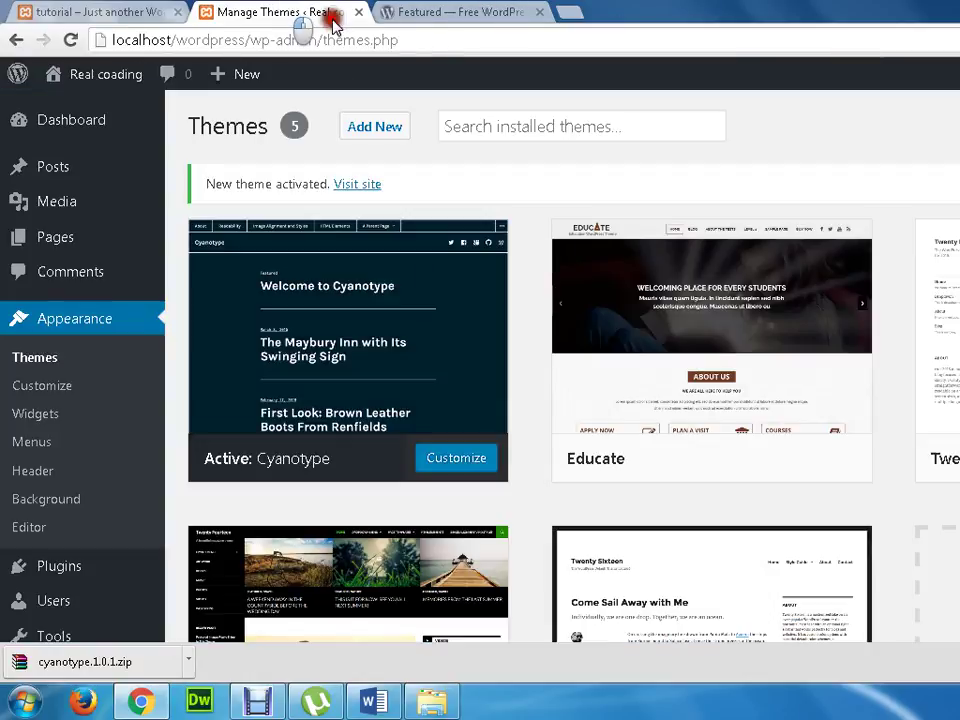